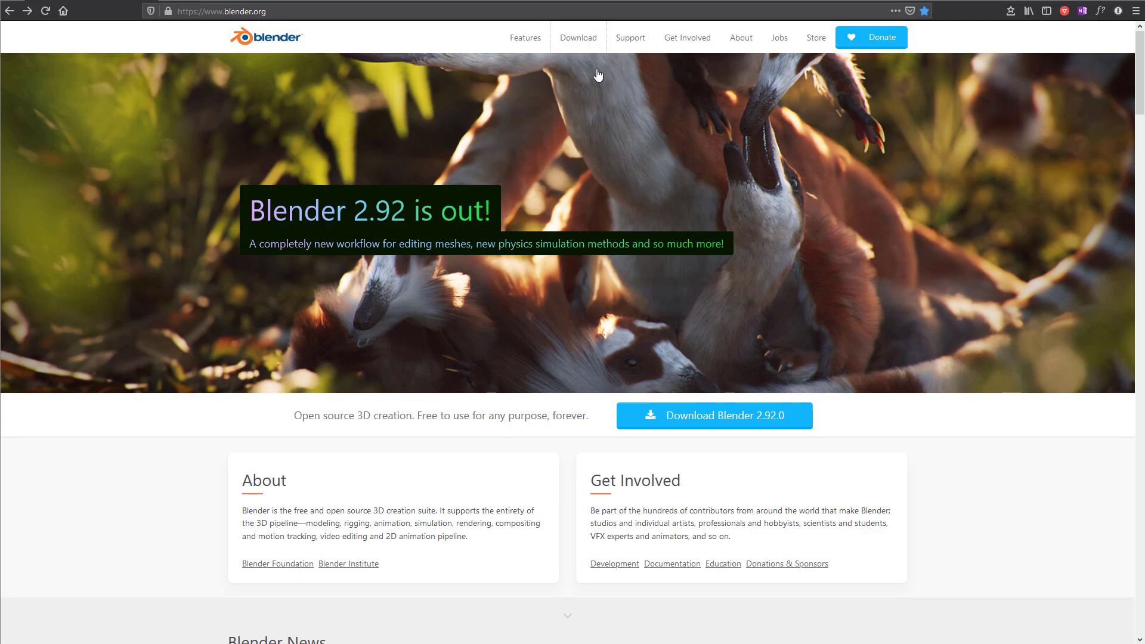
Navigate from the blender.org Download page to the Blender Experimental daily builds page
click(578, 37)
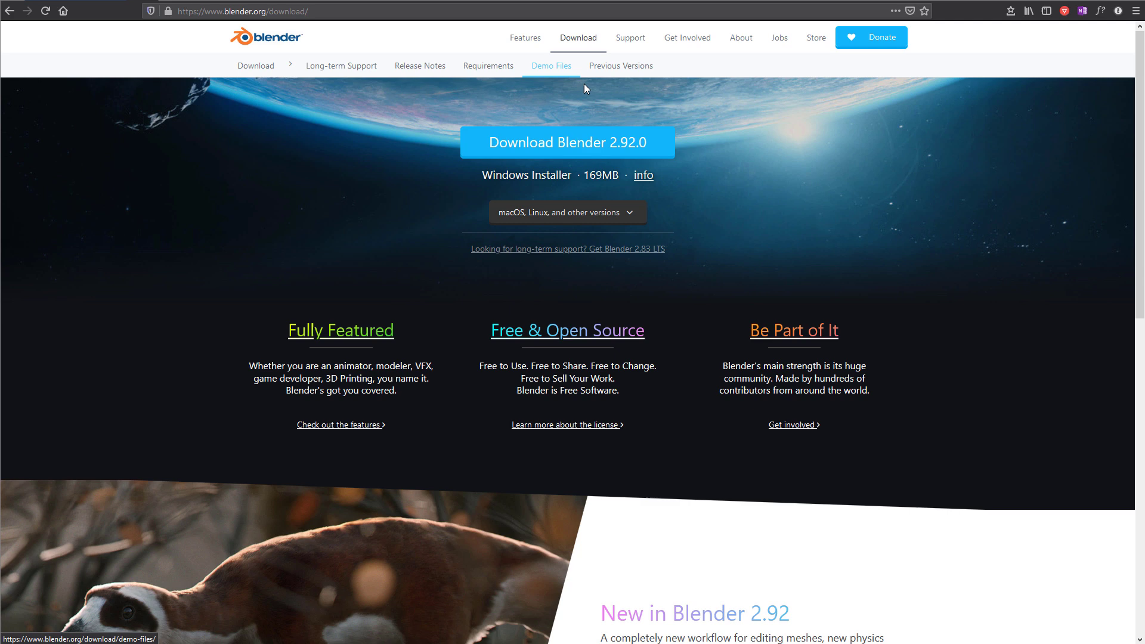
scroll(1119, 95, down, 10)
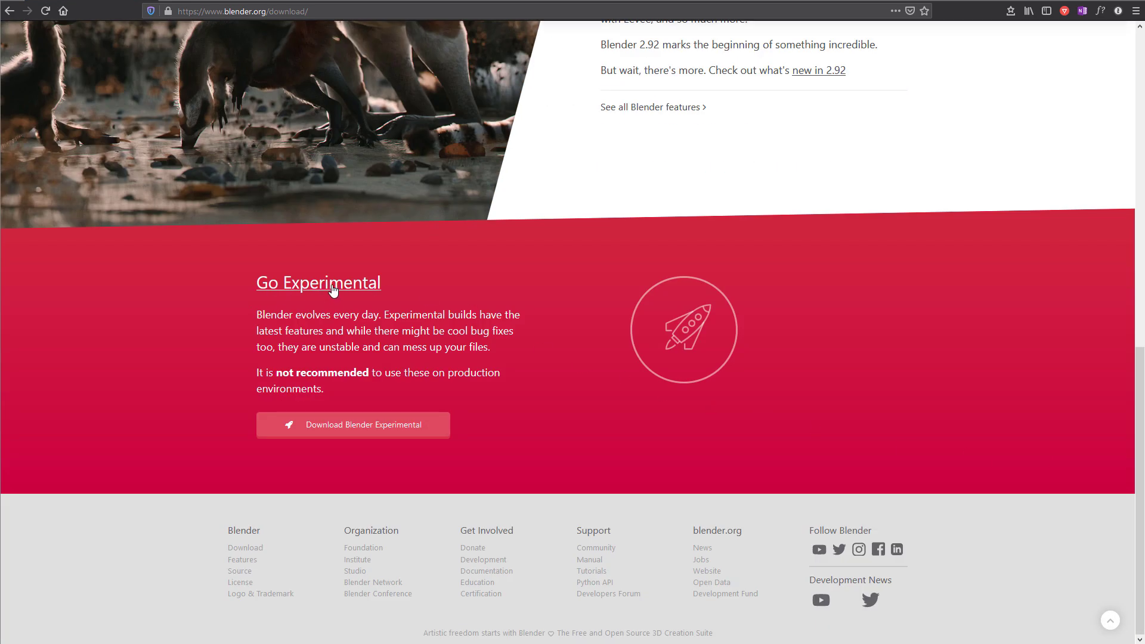
click(376, 433)
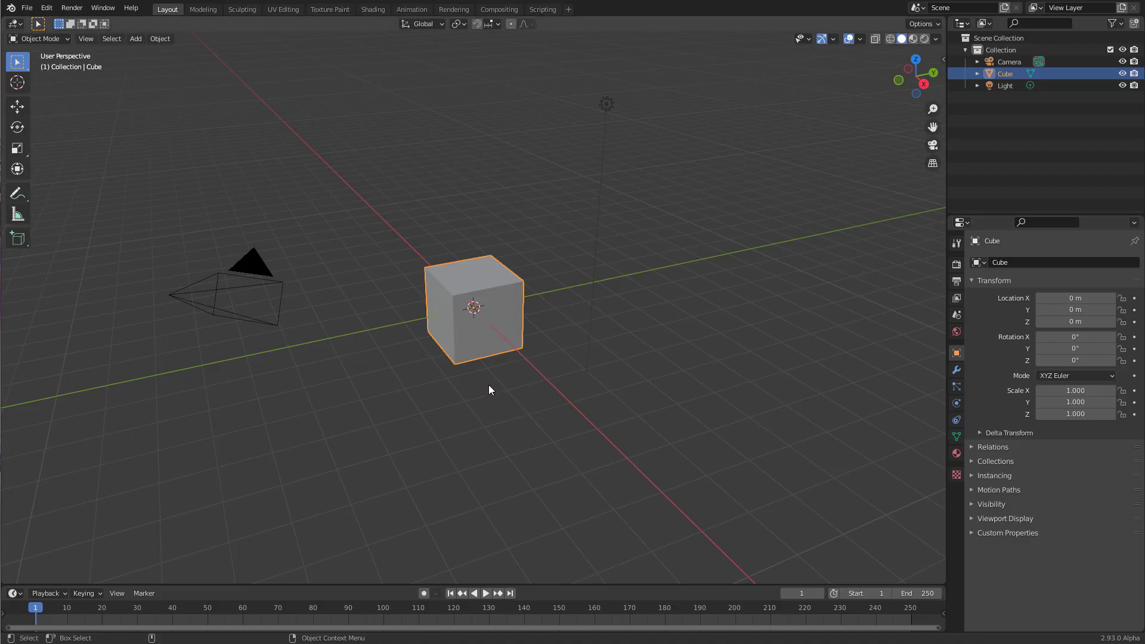
Delete the default cube and add a Grid mesh at the origin
key(x)
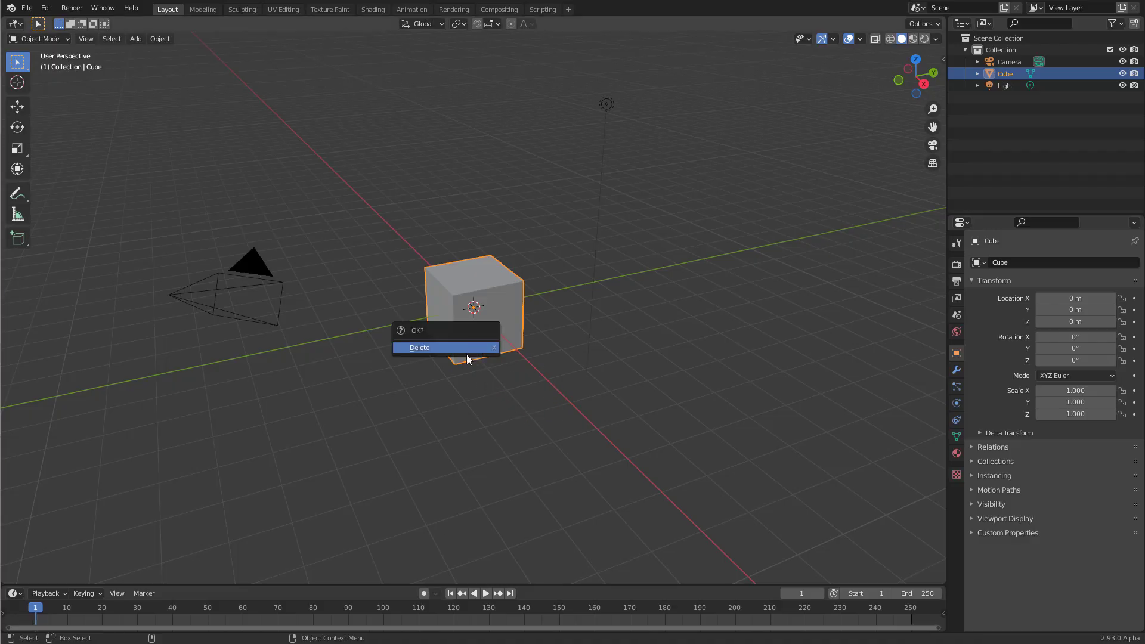
click(466, 354)
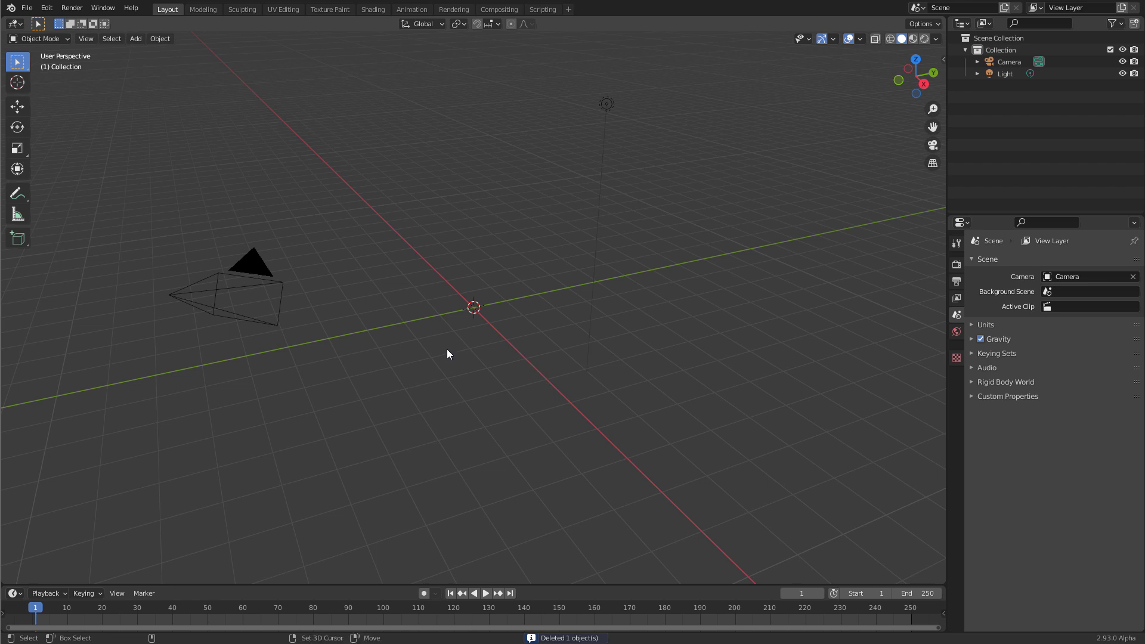
key(shift+a)
mouse_move(446, 349)
click(492, 449)
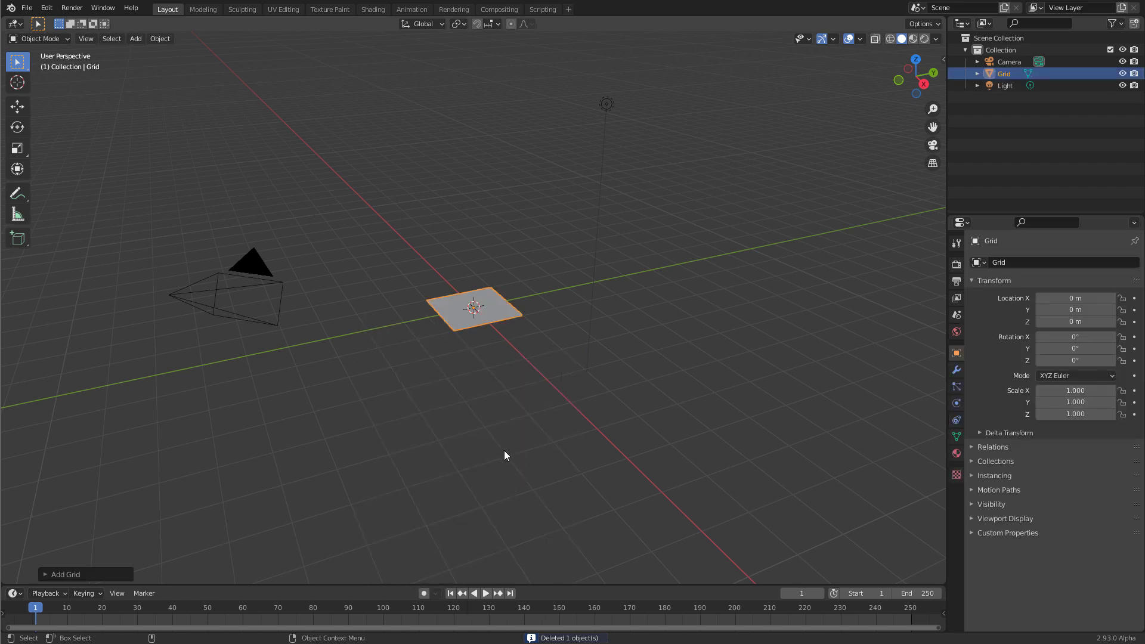
Set the grid's X and Y Subdivisions to 100 each
click(65, 575)
click(154, 444)
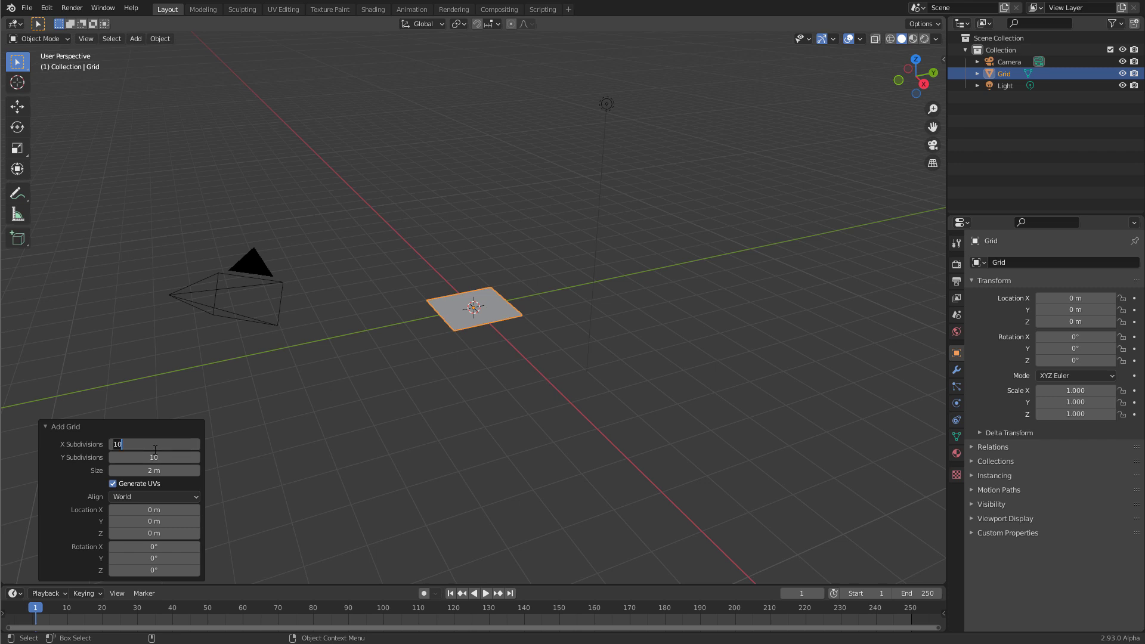
text(100)
key(Tab)
text(100)
key(Return)
Toggle the Wireframe overlay on to inspect the grid from above, then off again
click(859, 40)
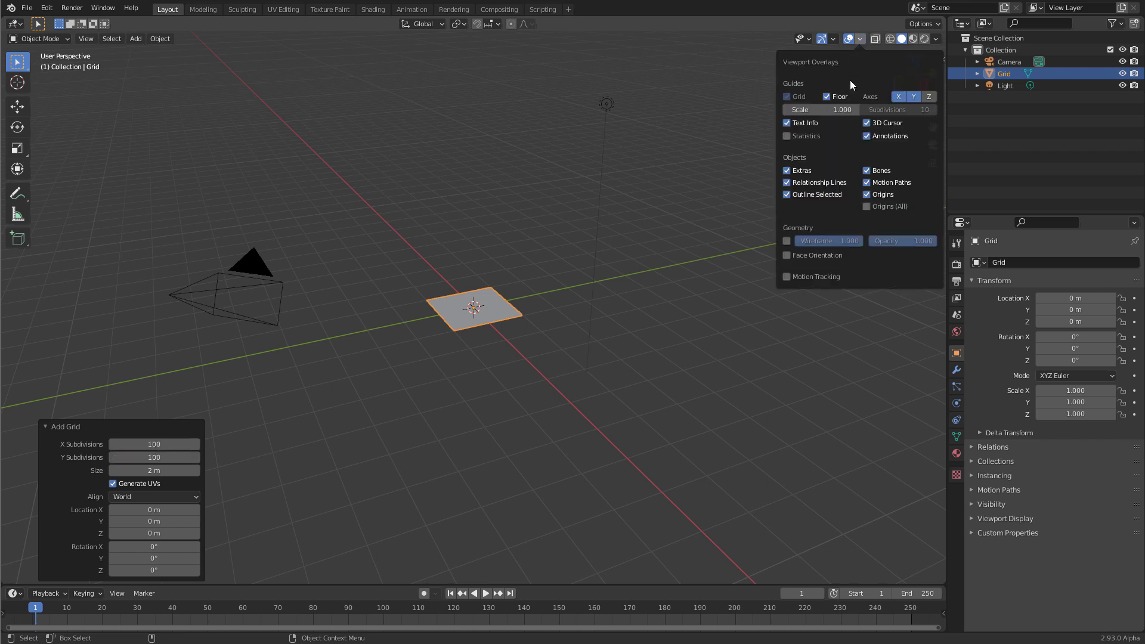
click(787, 240)
middle_drag(518, 382, 521, 373)
scroll(624, 228, up, 2)
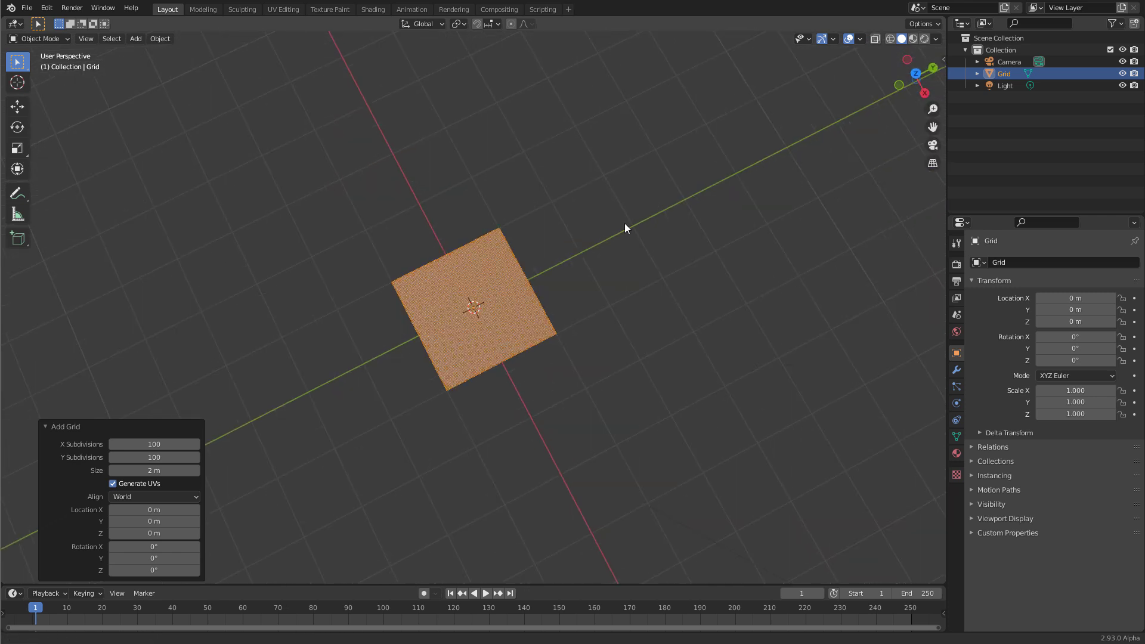
scroll(625, 224, up, 5)
click(859, 40)
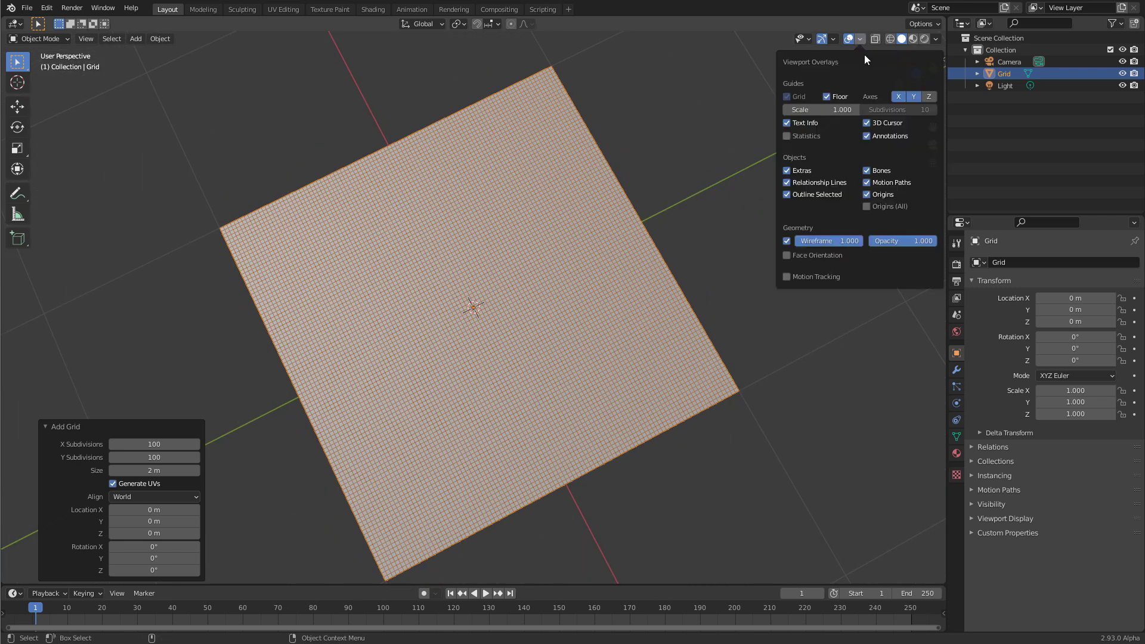
click(787, 241)
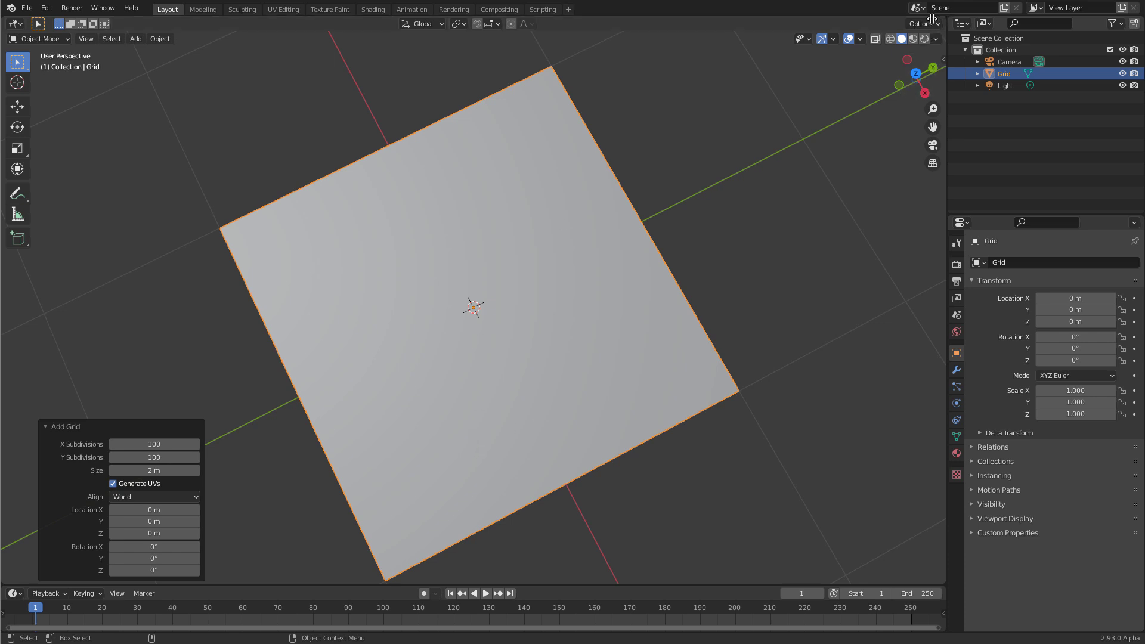
Split the viewport and make the right area a Geometry Node Editor
drag(943, 19, 261, 71)
click(274, 24)
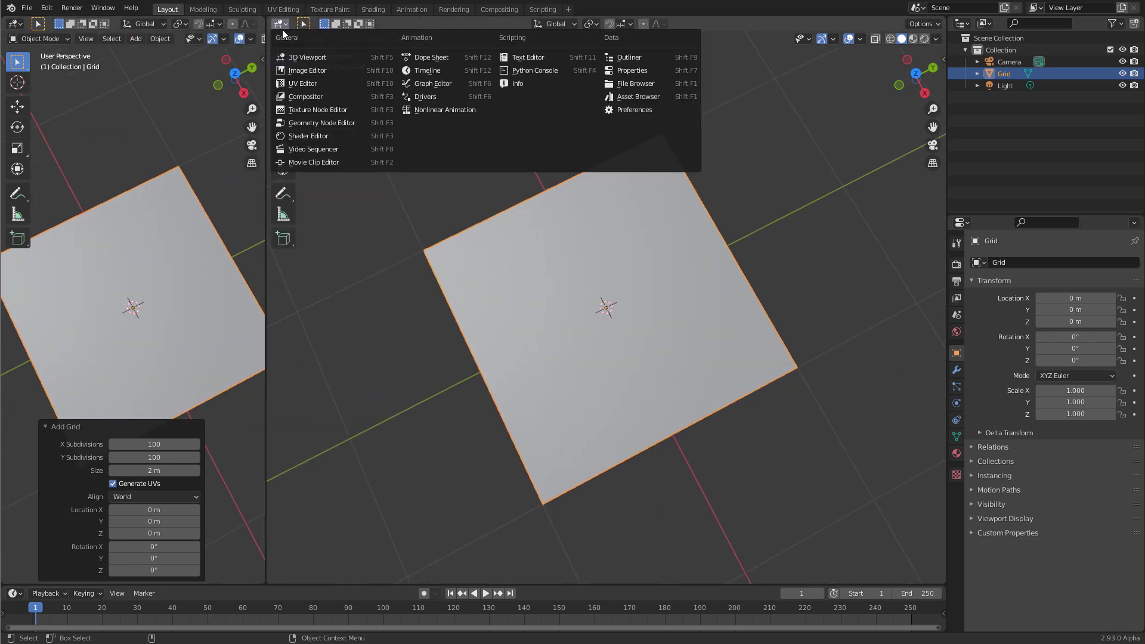
click(321, 123)
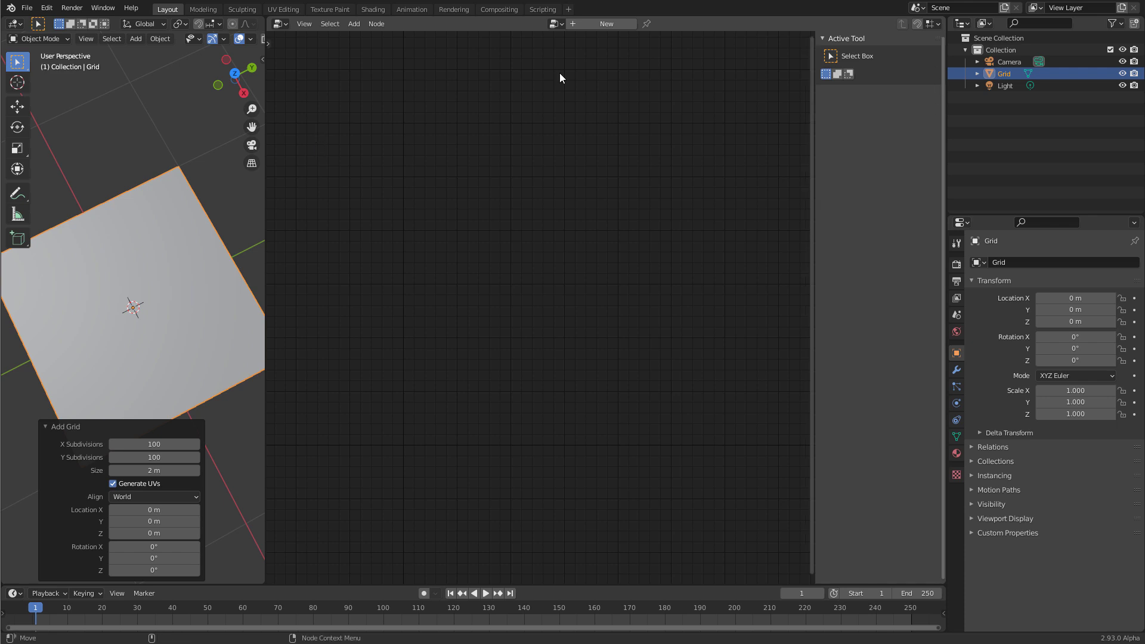
Create a new geometry node tree for the grid named DistanceFX
click(607, 24)
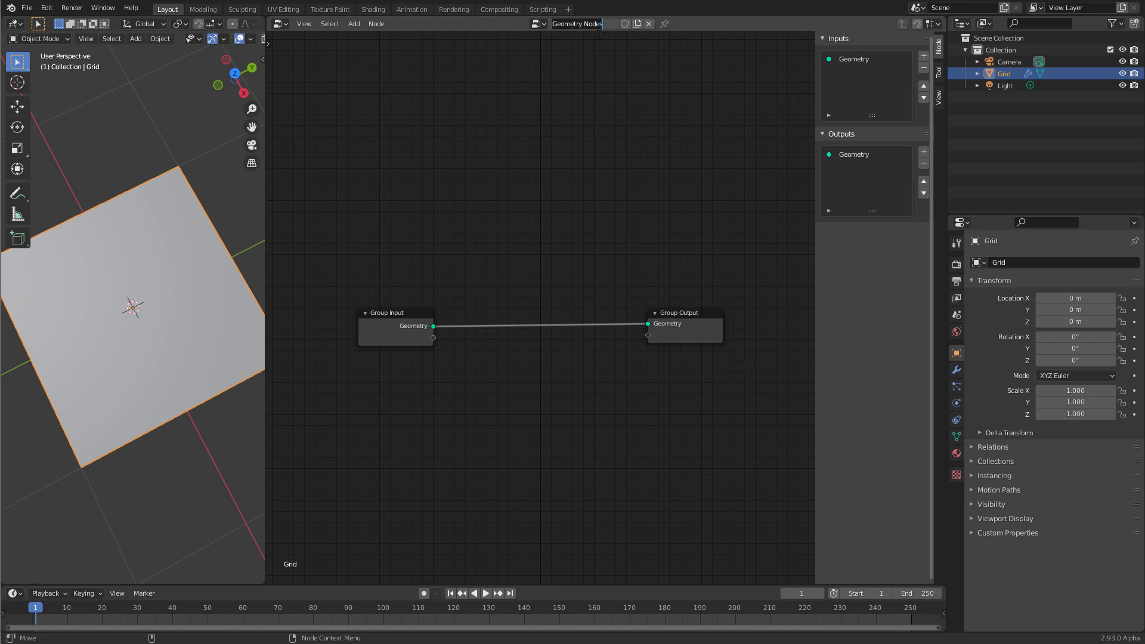
key(ctrl+a)
text(DistanceF)
key(Return)
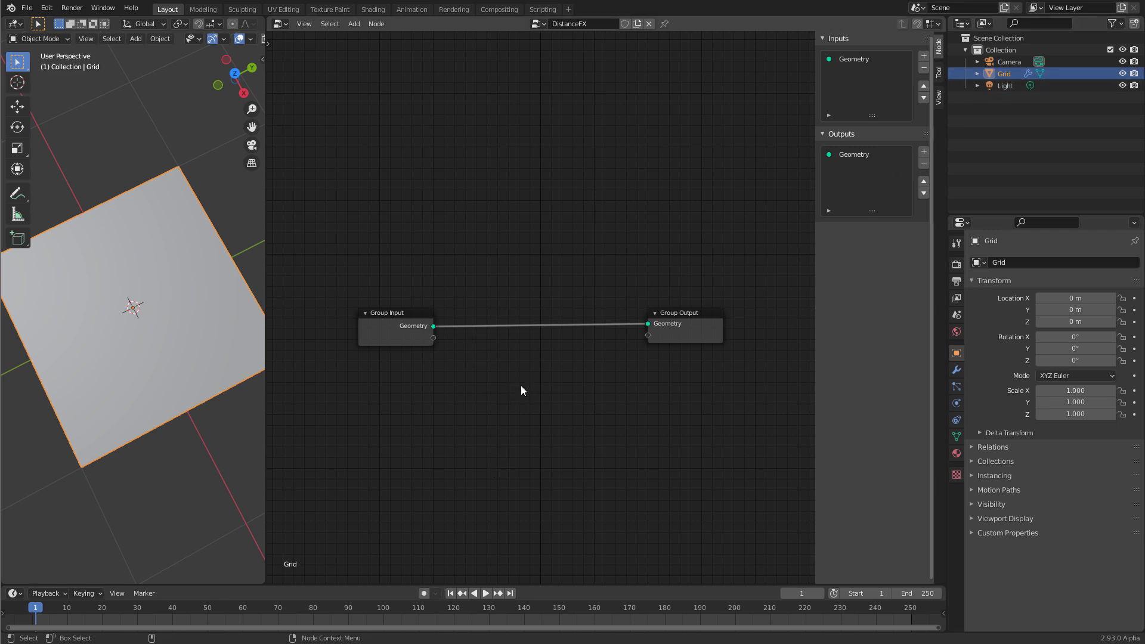
Insert a Transform node on the Group Input–Output link with Translation X at 0.7 m
key(shift+a)
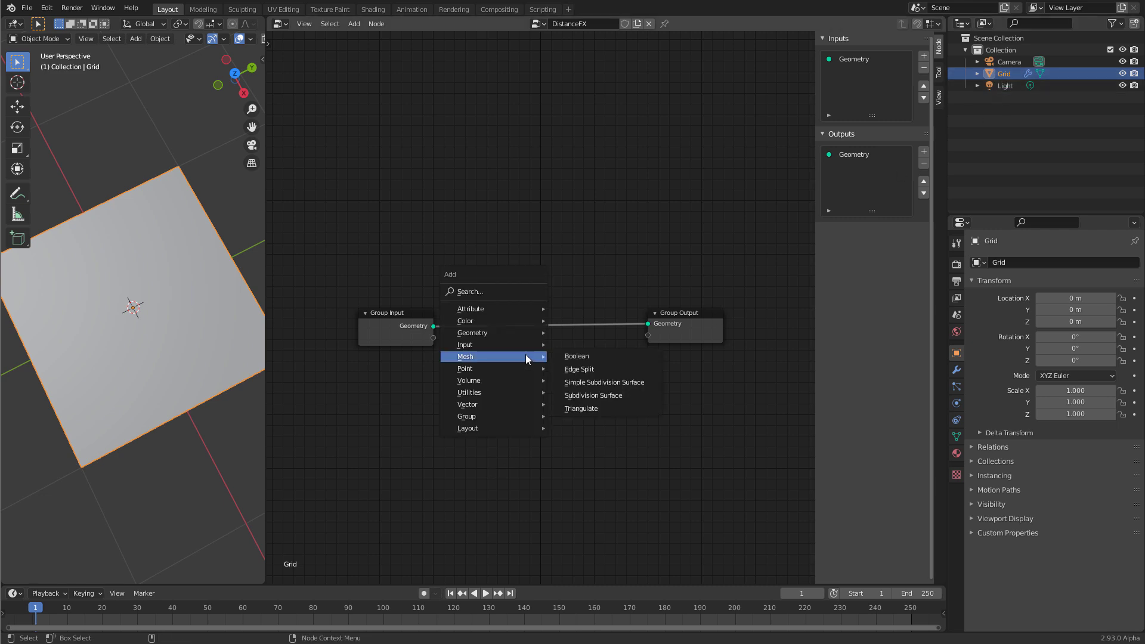
click(501, 294)
text(trans)
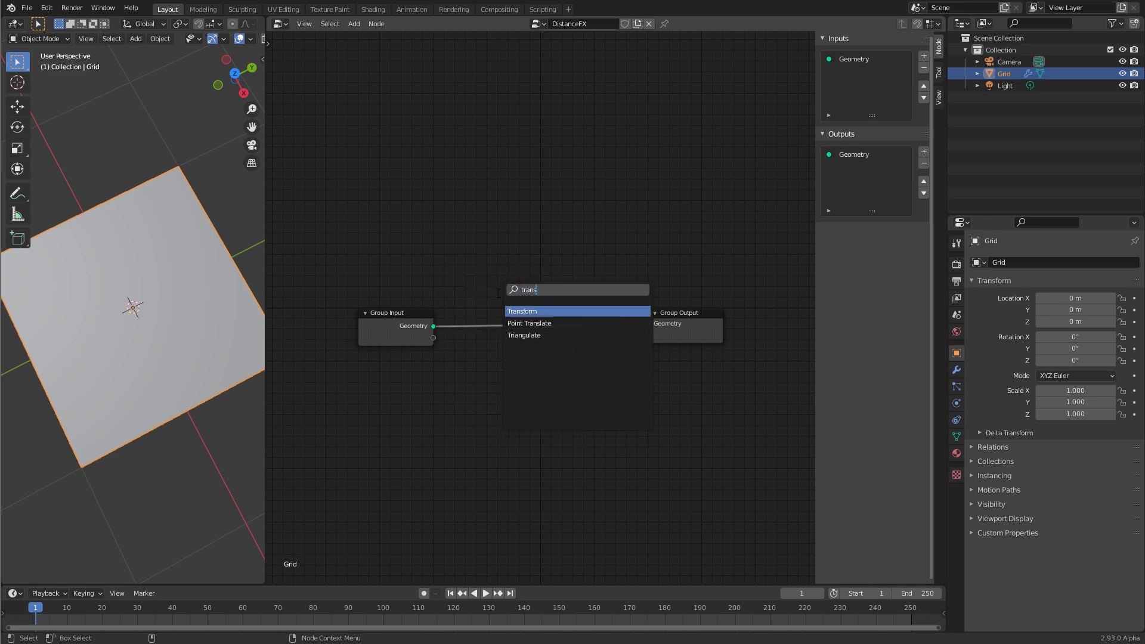
key(Return)
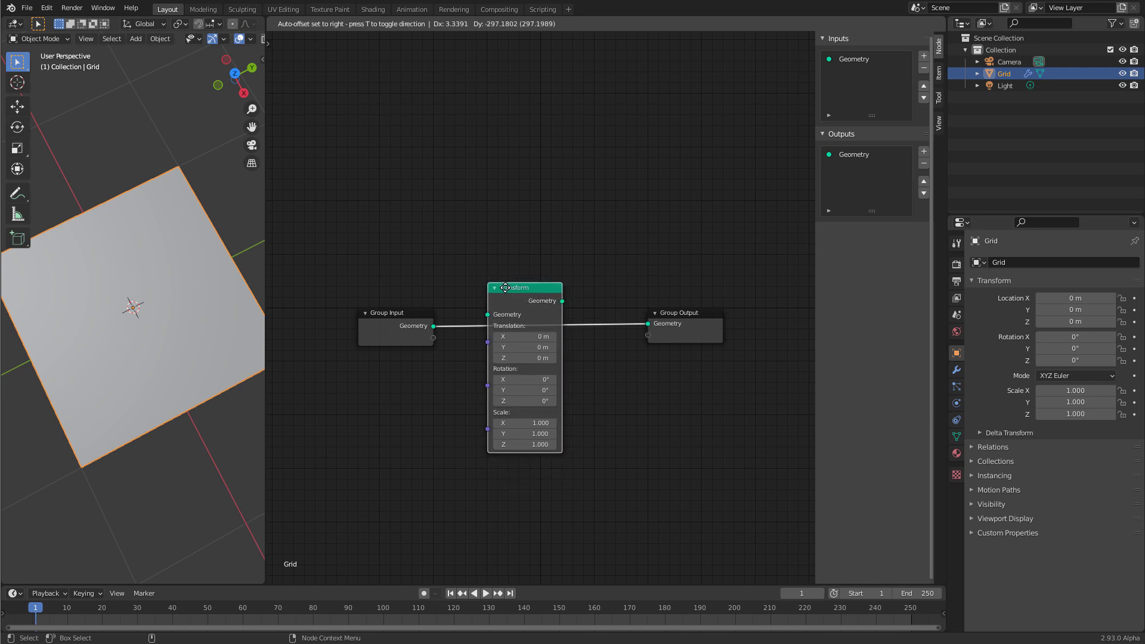
click(484, 367)
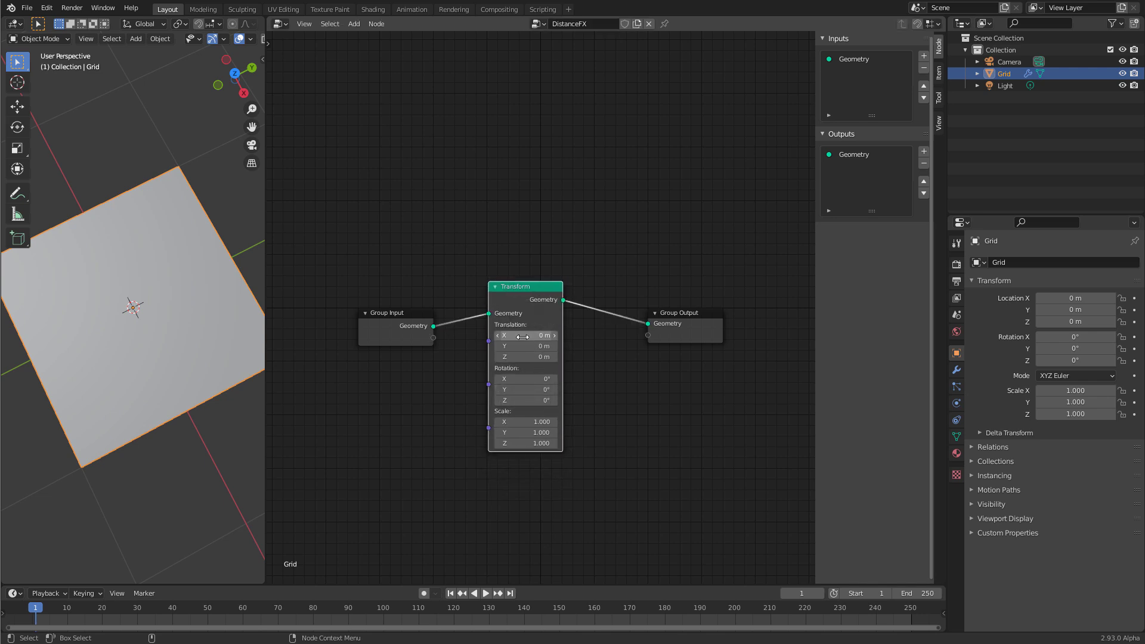
mouse_move(530, 336)
mouse_down()
mouse_move(560, 336)
mouse_move(529, 335)
mouse_up()
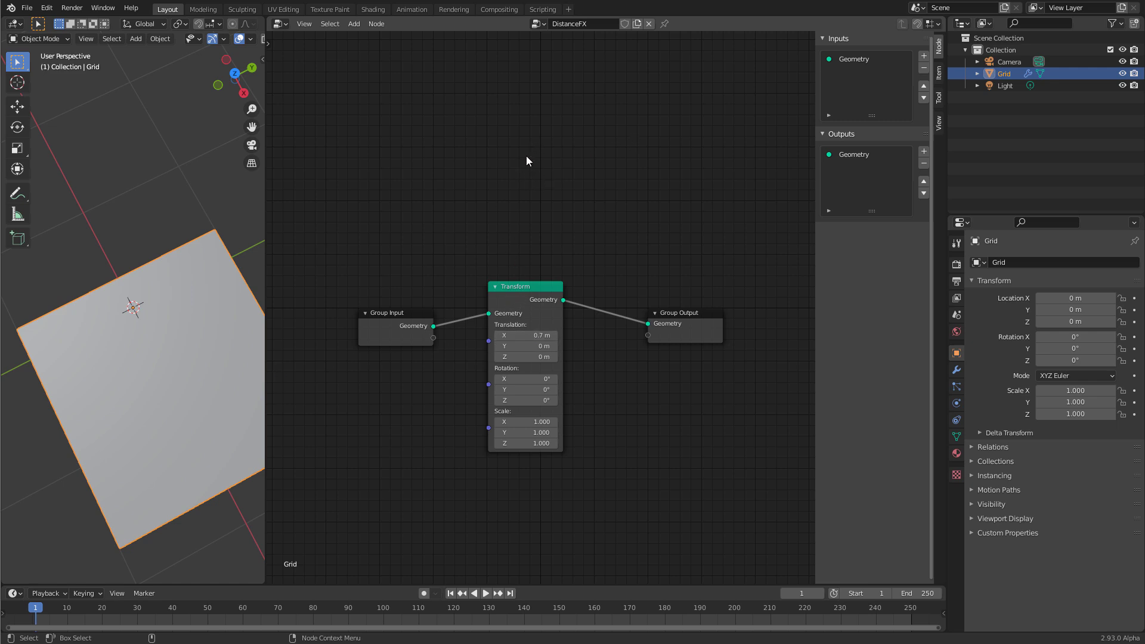
Add an Attribute Vector Math node wired from Group Input geometry to Group Output
key(shift+a)
mouse_move(512, 173)
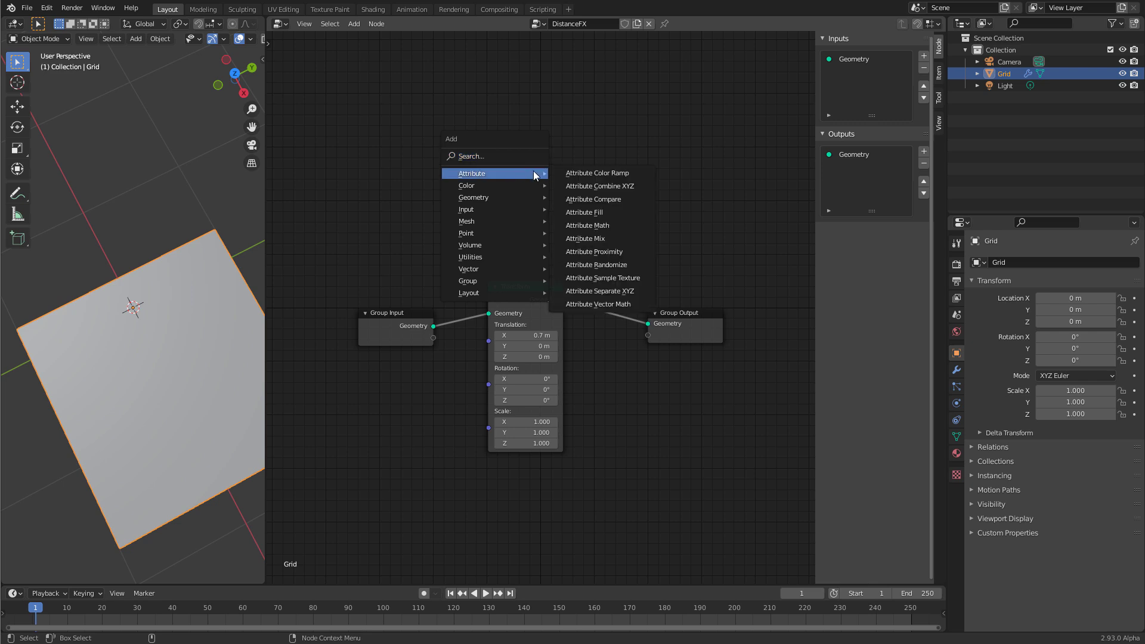
click(624, 310)
click(495, 111)
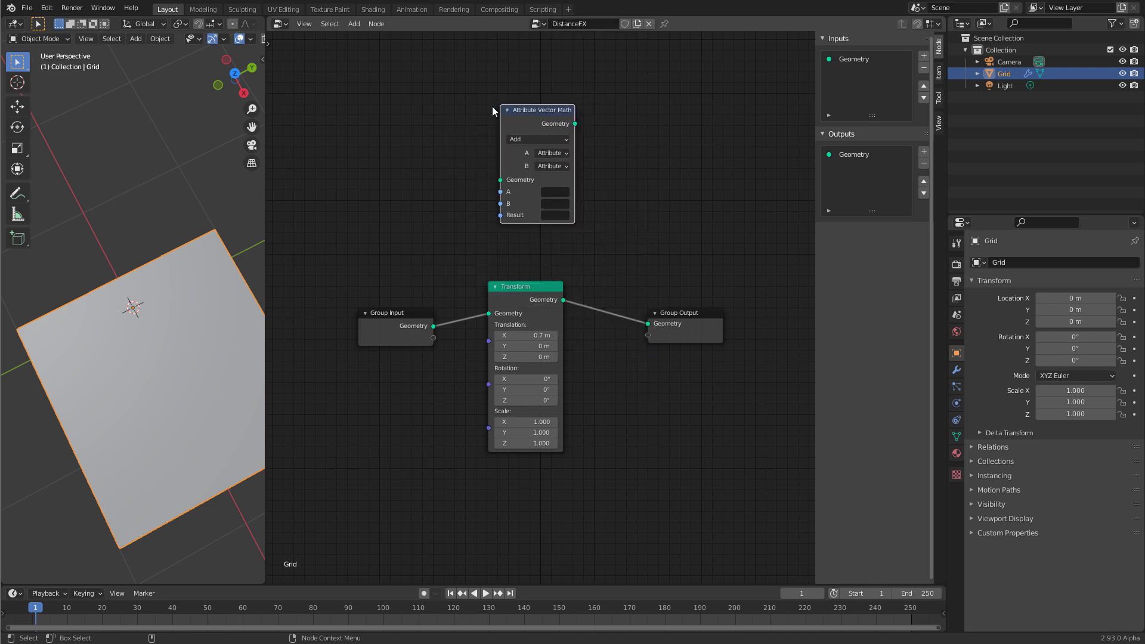
click(442, 227)
drag(433, 325, 500, 179)
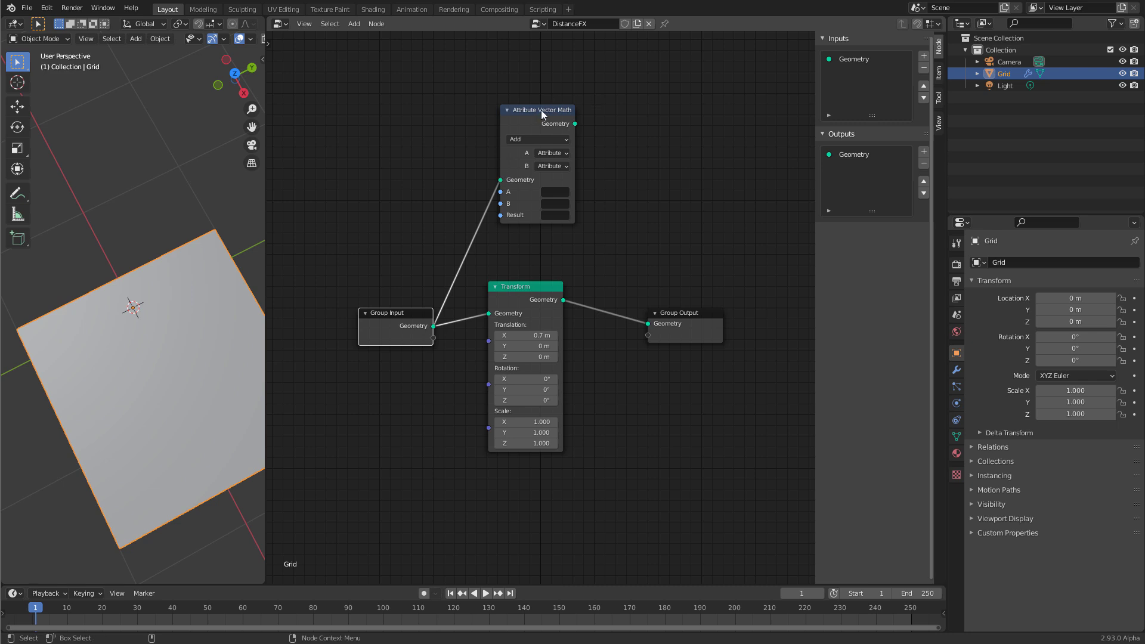
drag(542, 111, 713, 338)
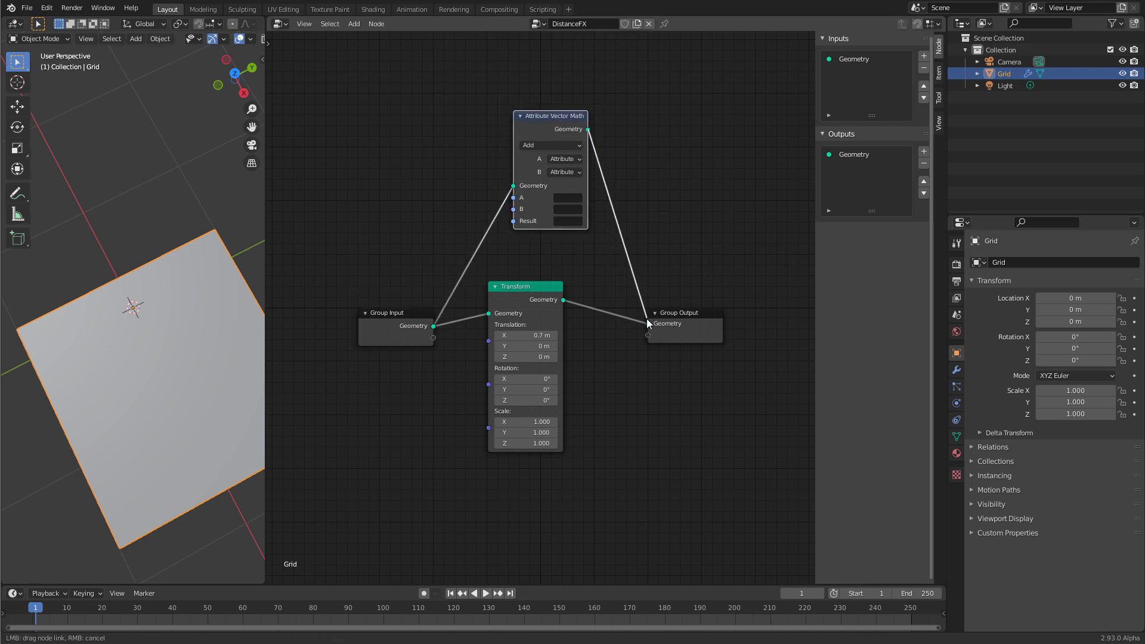
drag(648, 324, 649, 323)
drag(548, 140, 534, 142)
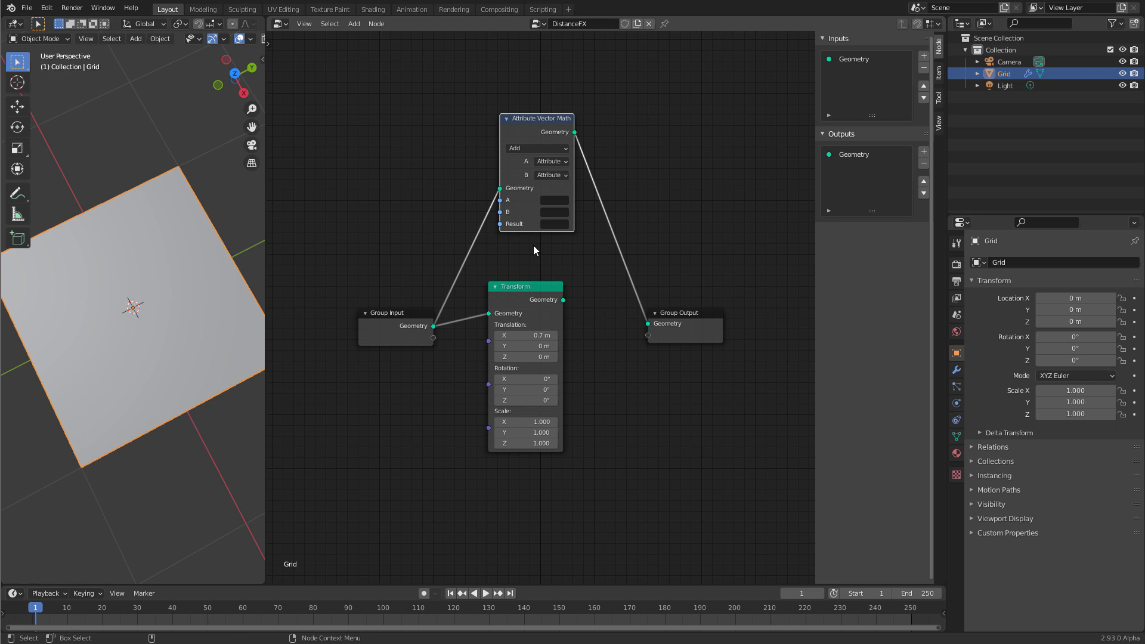
Set A to position, B to a vector (0.7, 0, 0), and Result to position
click(554, 200)
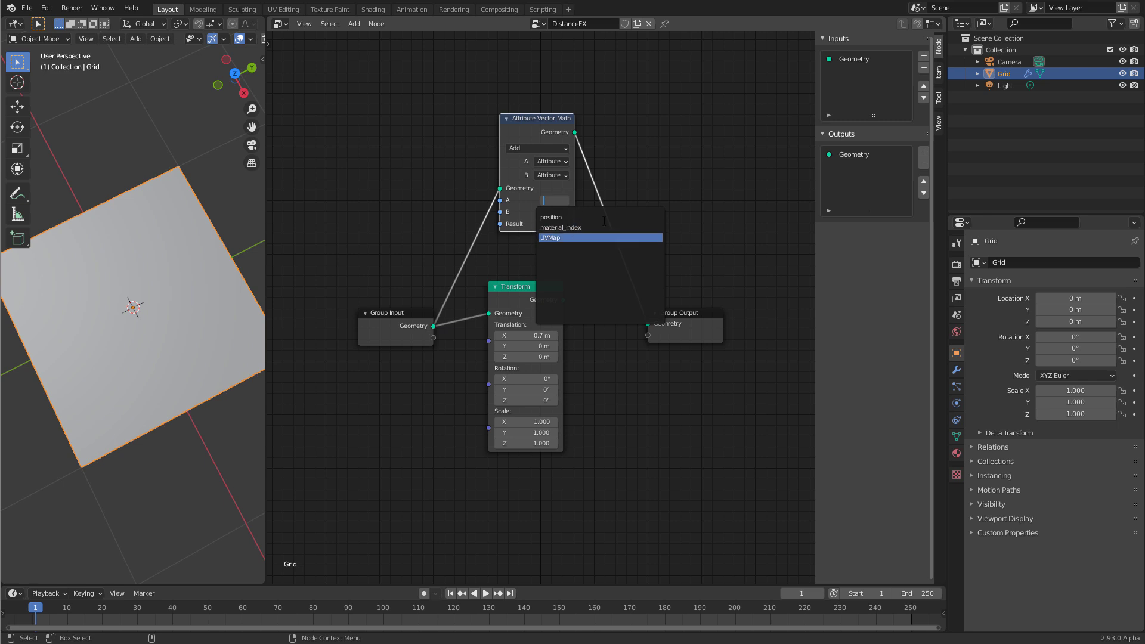
click(551, 217)
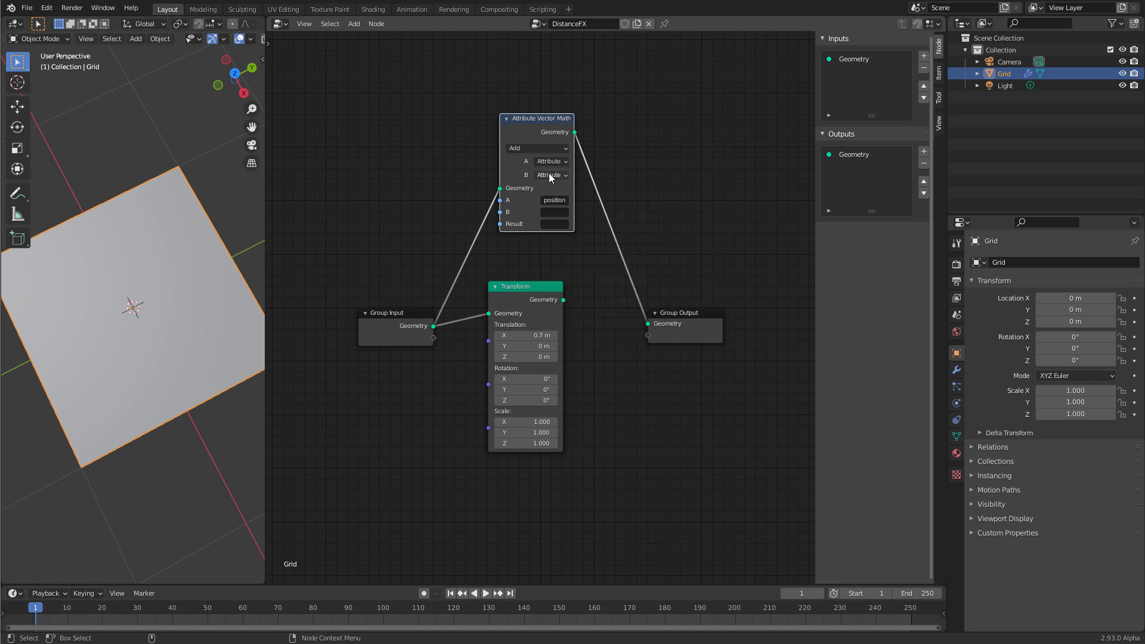
click(549, 175)
click(551, 198)
click(554, 256)
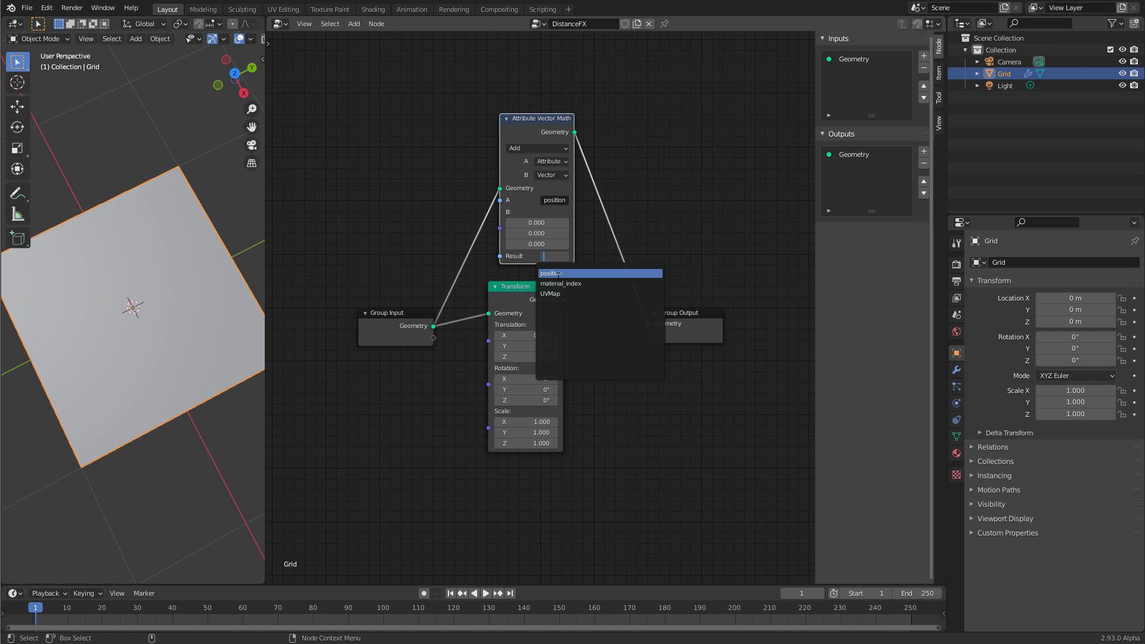
click(560, 273)
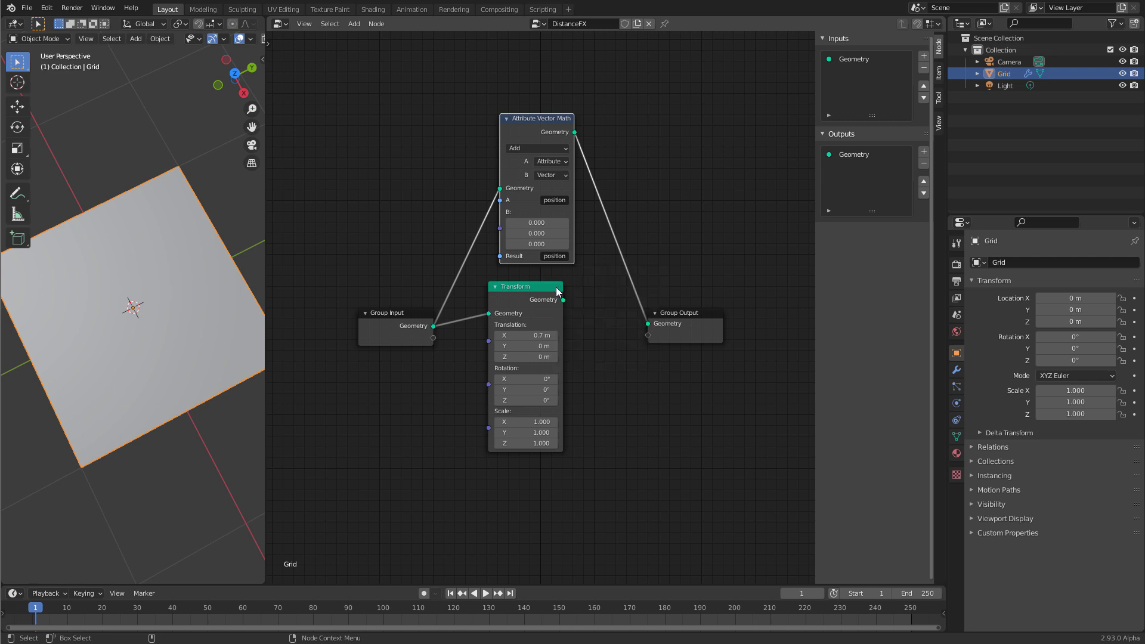
mouse_move(529, 222)
mouse_down()
mouse_move(544, 223)
mouse_move(525, 222)
mouse_up()
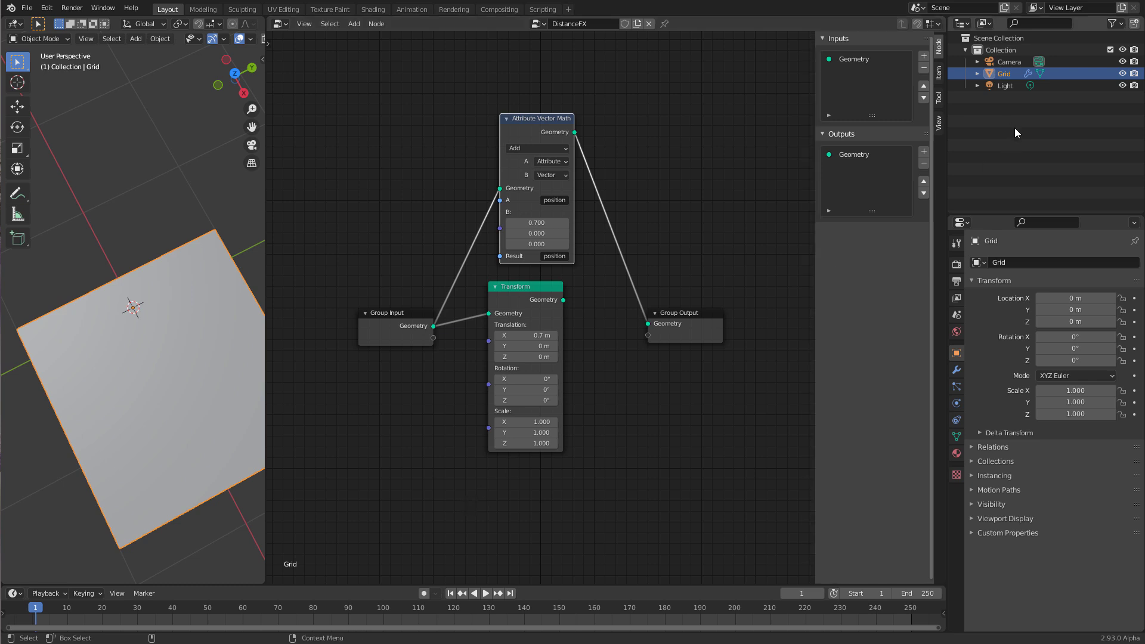
Delete the Attribute Vector Math and Transform nodes and link Group Input Geometry straight to Group Output
click(958, 372)
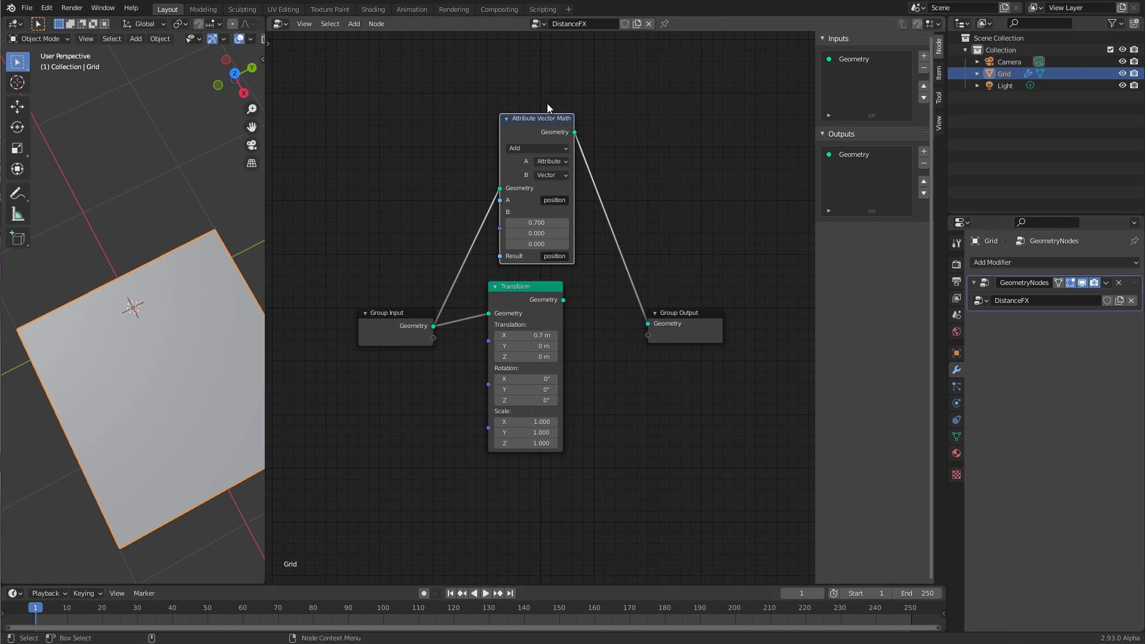
drag(542, 107, 534, 464)
key(x)
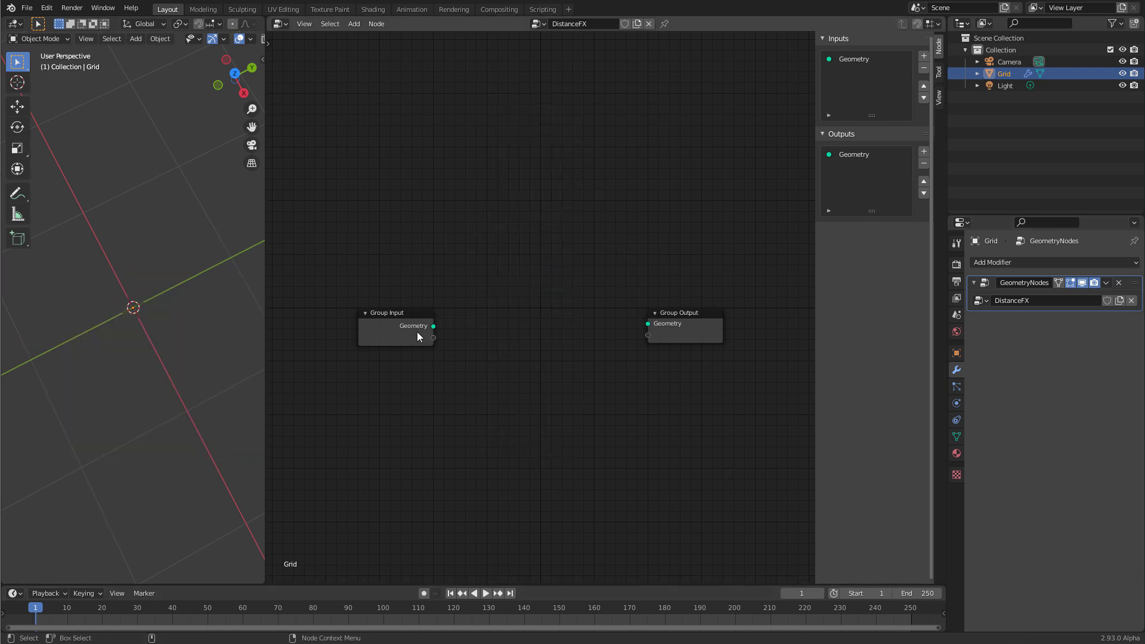
drag(434, 326, 648, 323)
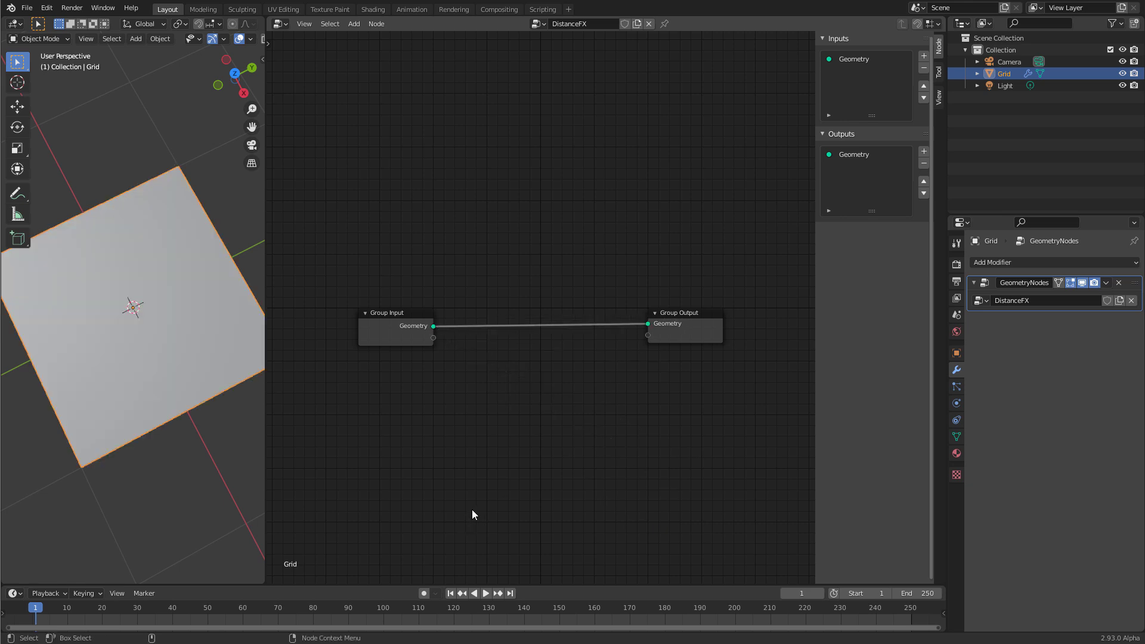
Import EntagmaN.svg from the GNSignedDistanceN folder via Scalable Vector Graphics import
click(31, 11)
mouse_move(59, 170)
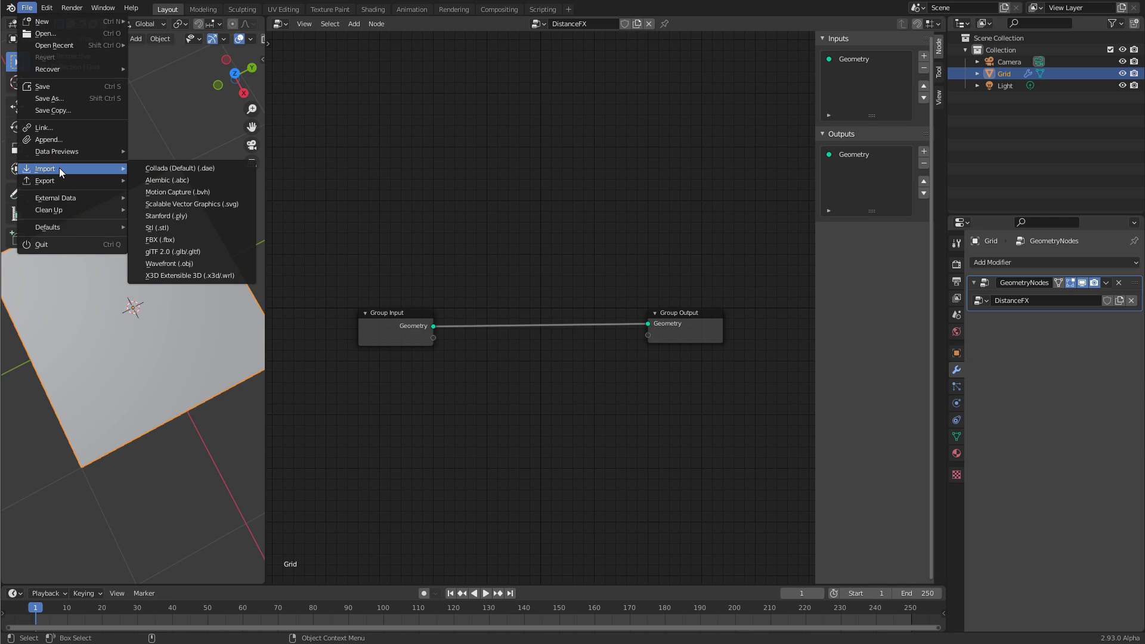
click(182, 204)
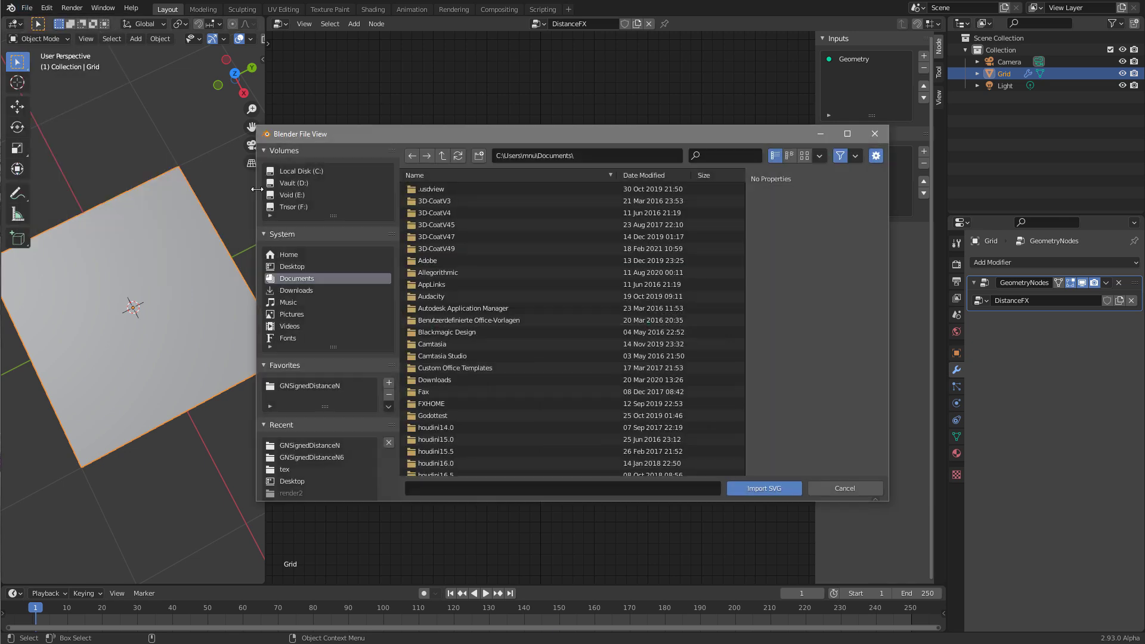
click(310, 385)
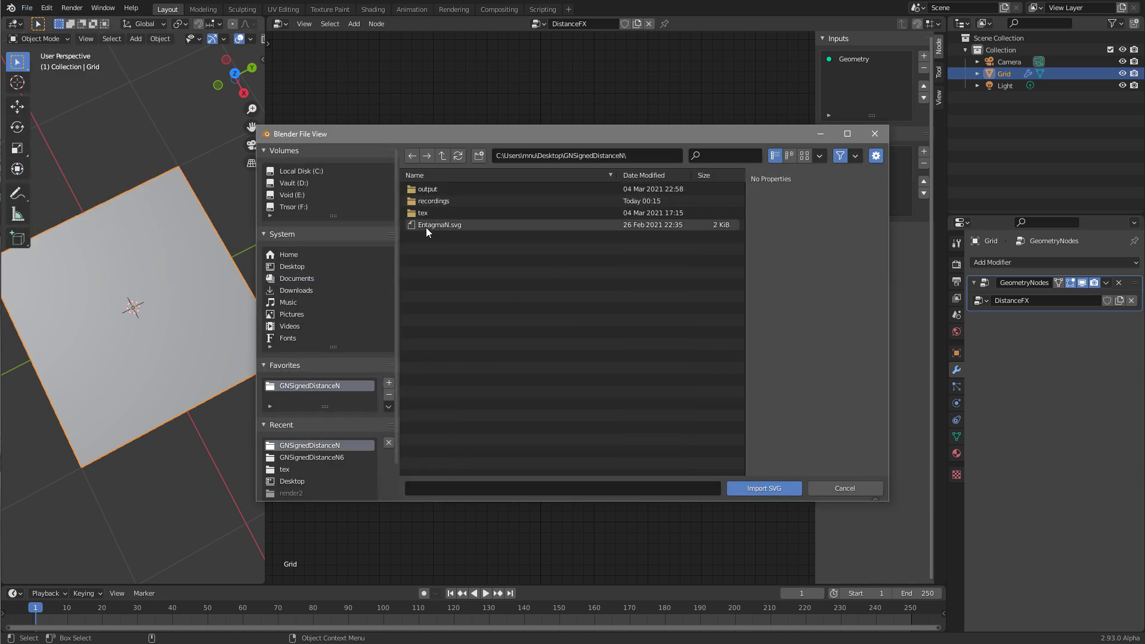
click(452, 225)
click(764, 488)
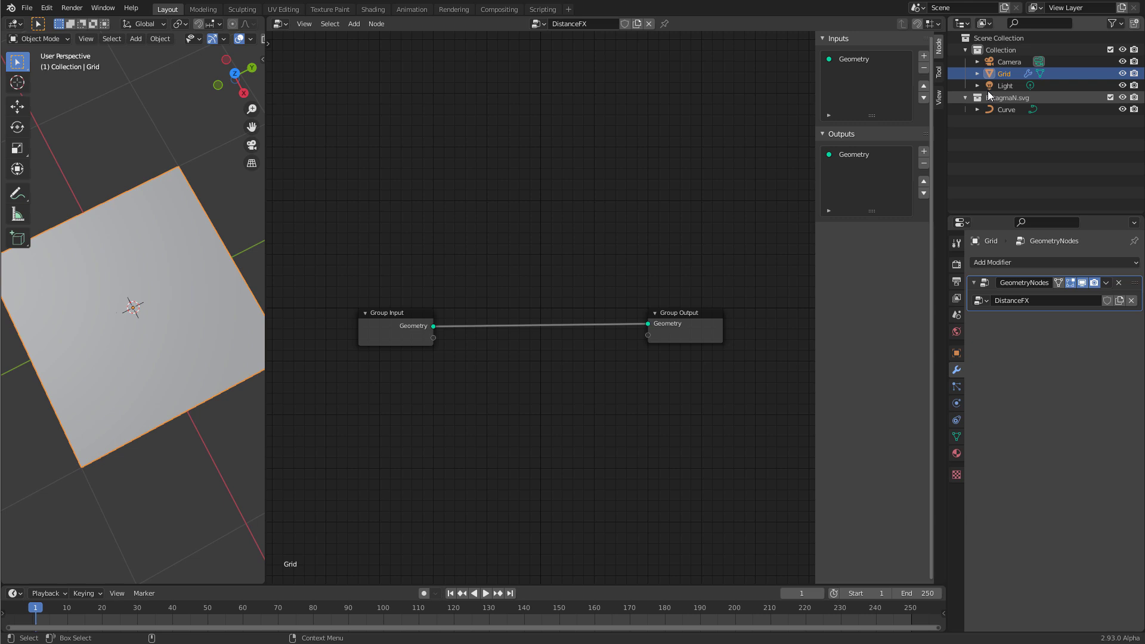
Select the imported Curve, frame it, and set its origin to geometry
click(1008, 111)
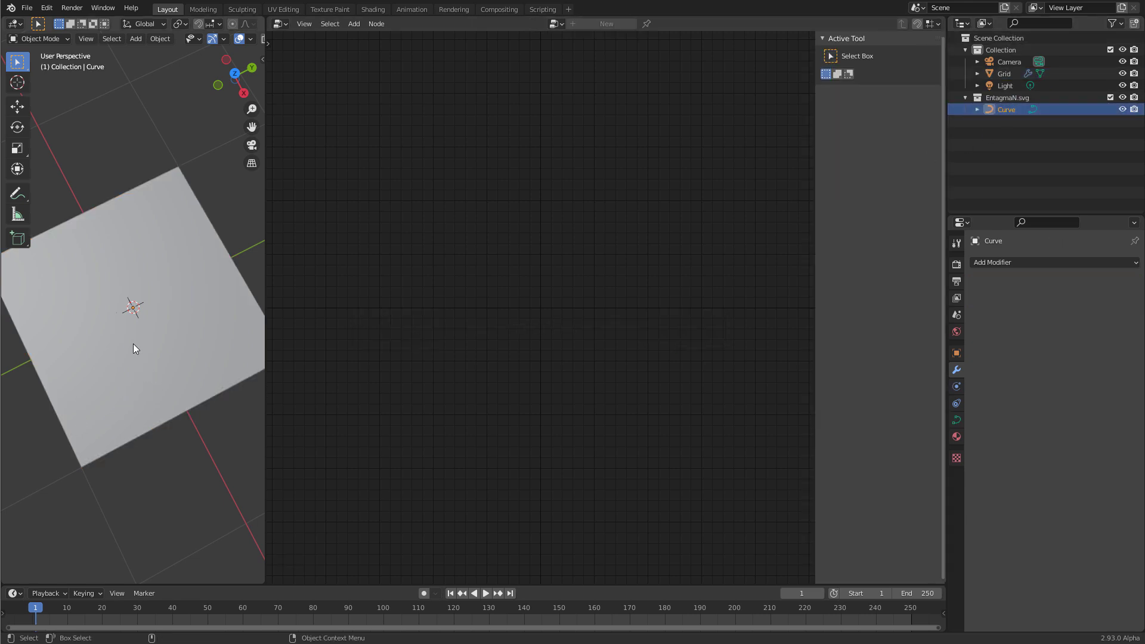
key(KP_Decimal)
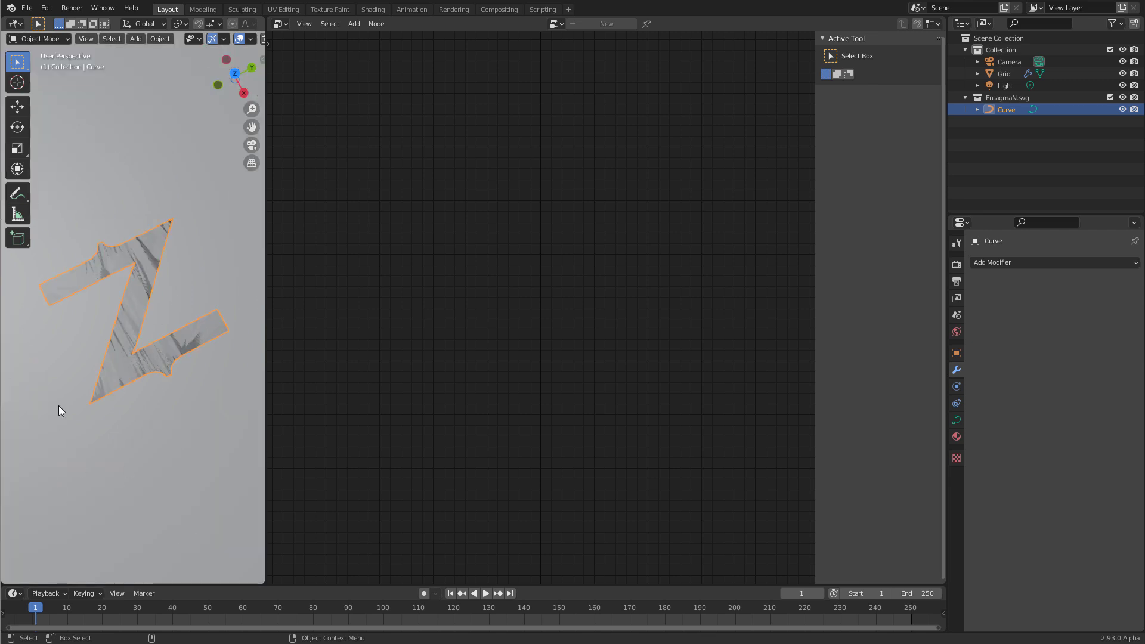
click(159, 39)
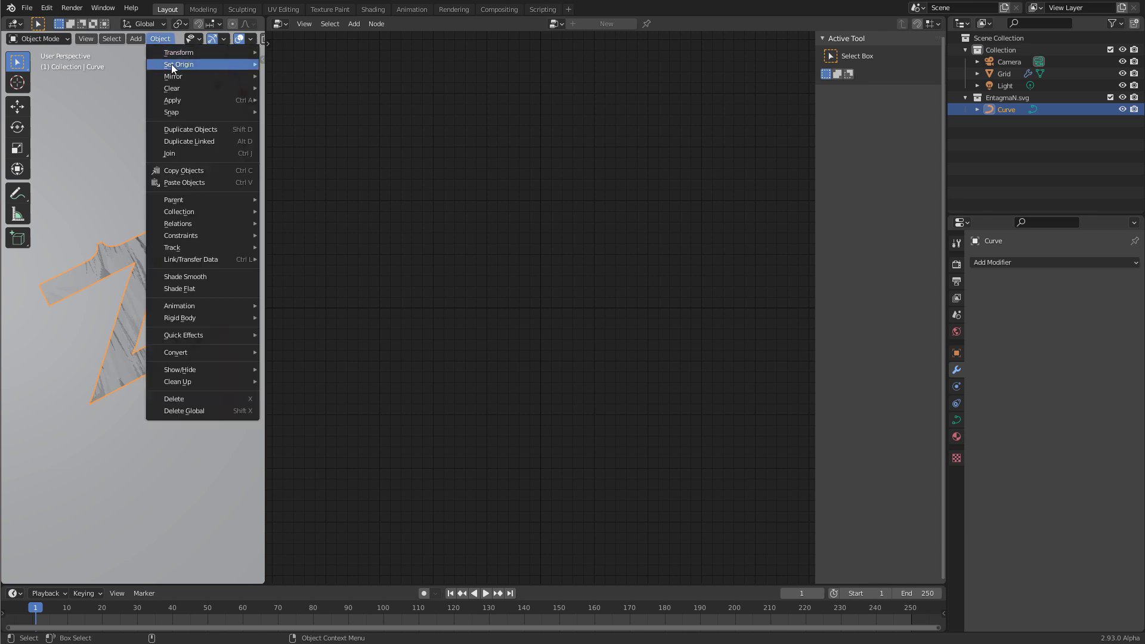
mouse_move(170, 64)
click(328, 75)
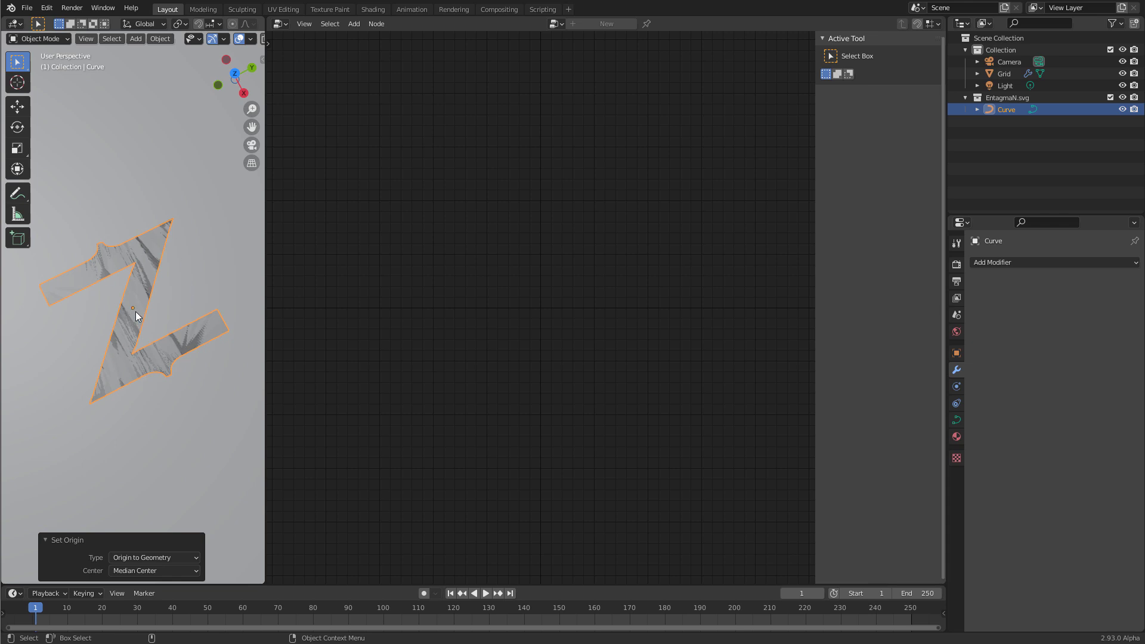
Scale the N curve up to 4.469 so it covers the grid
middle_drag(145, 314, 125, 335)
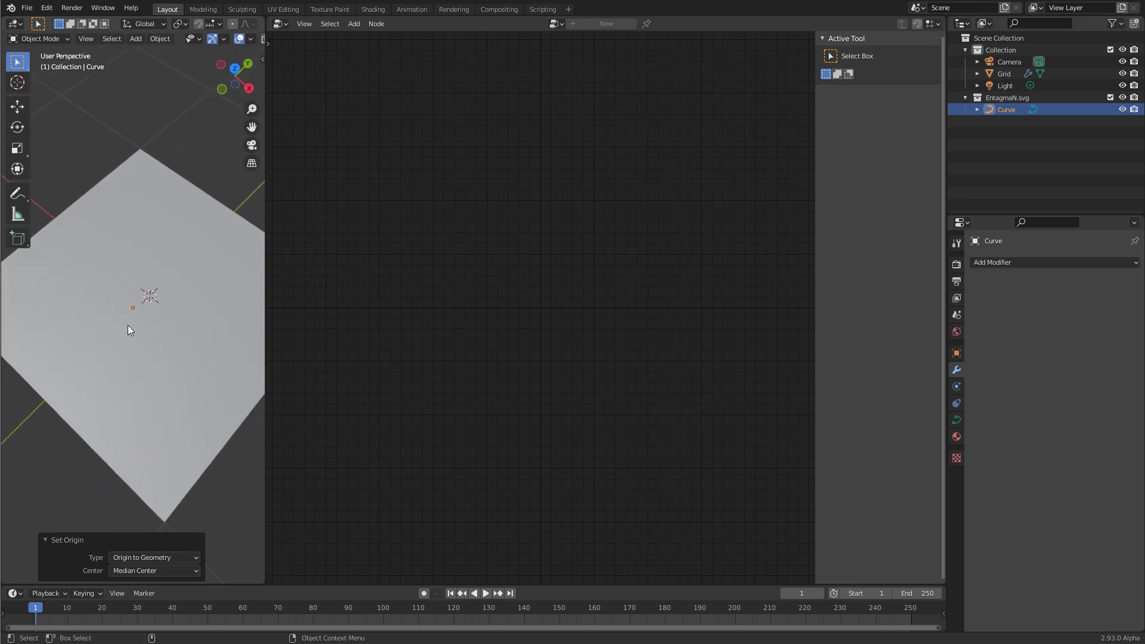
key(s)
click(135, 334)
key(s)
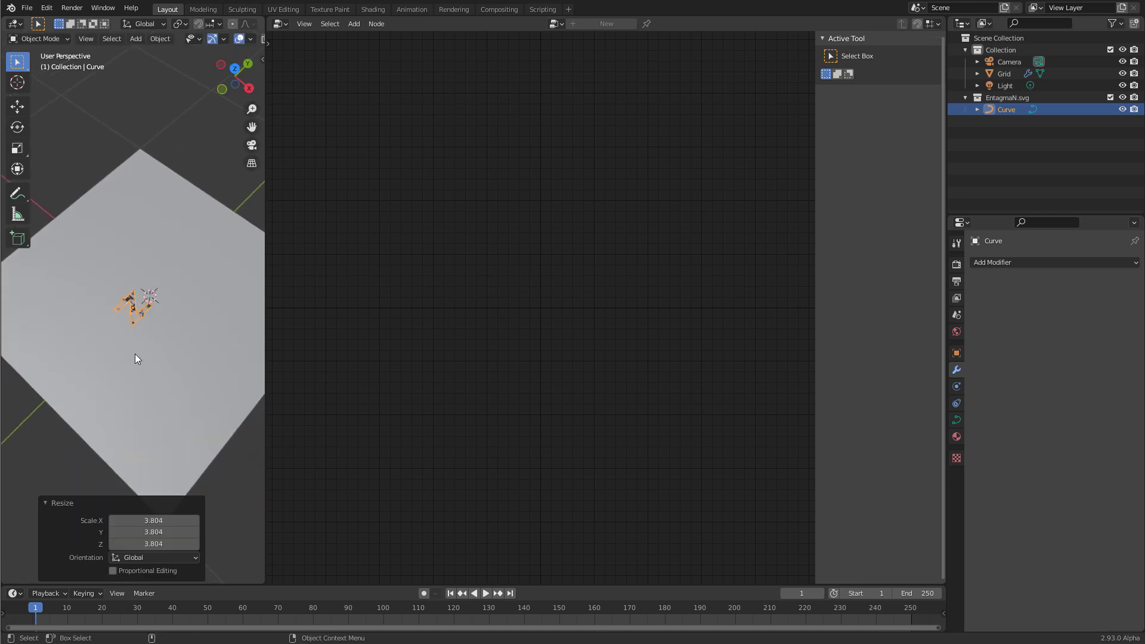
click(159, 387)
Set the curve's X, Y and Z location to 0 m
middle_drag(159, 387, 138, 317)
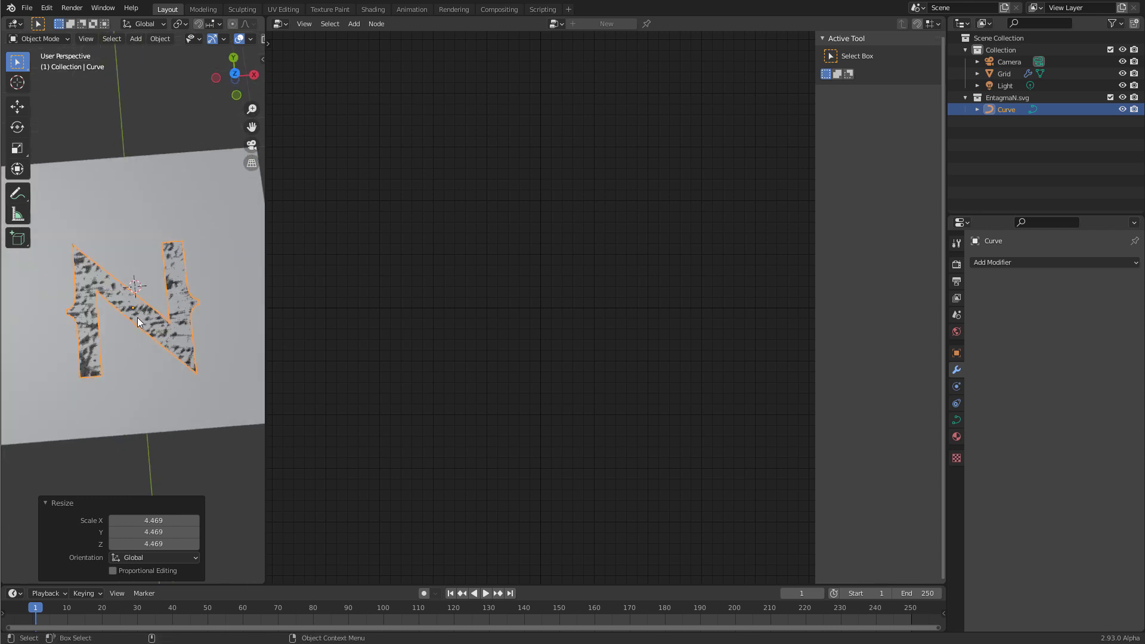
key(n)
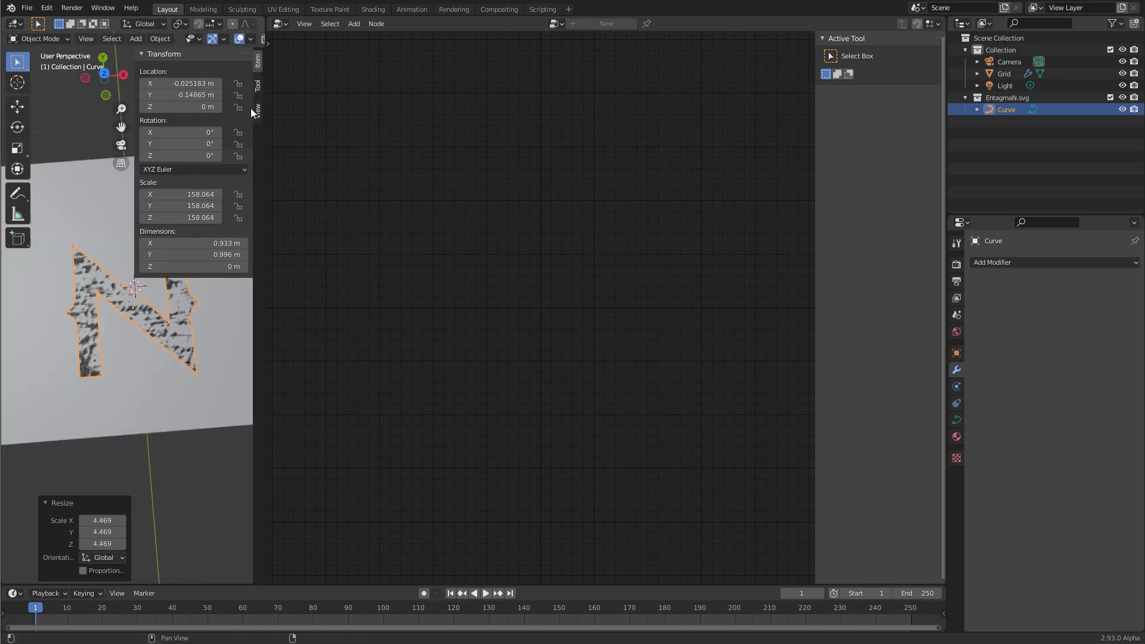
drag(197, 87, 189, 111)
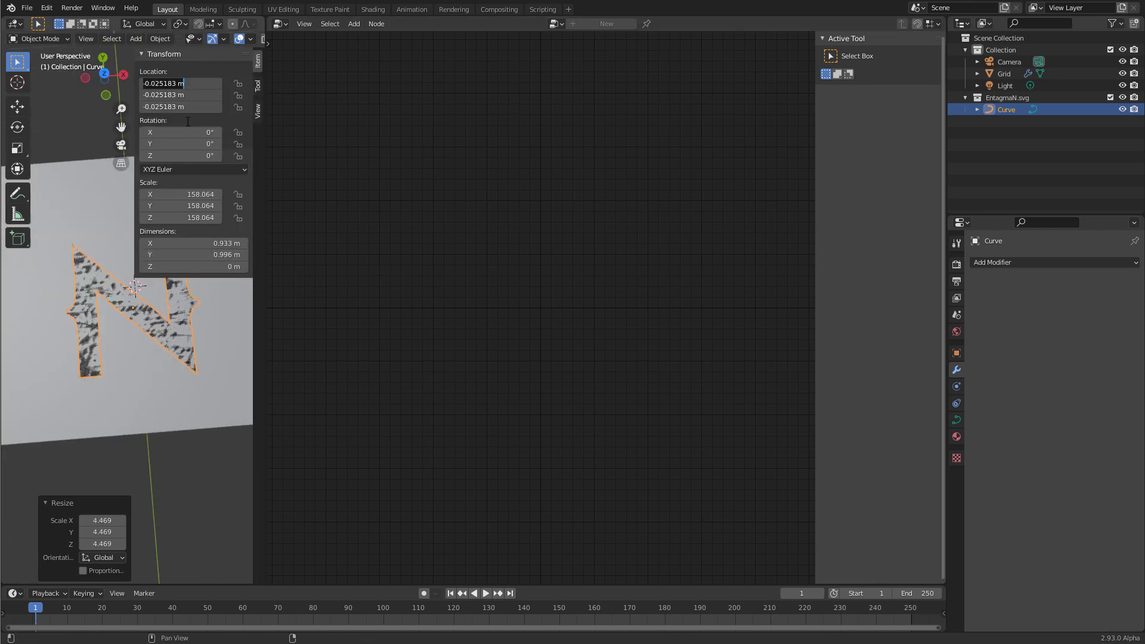
text(0)
key(Return)
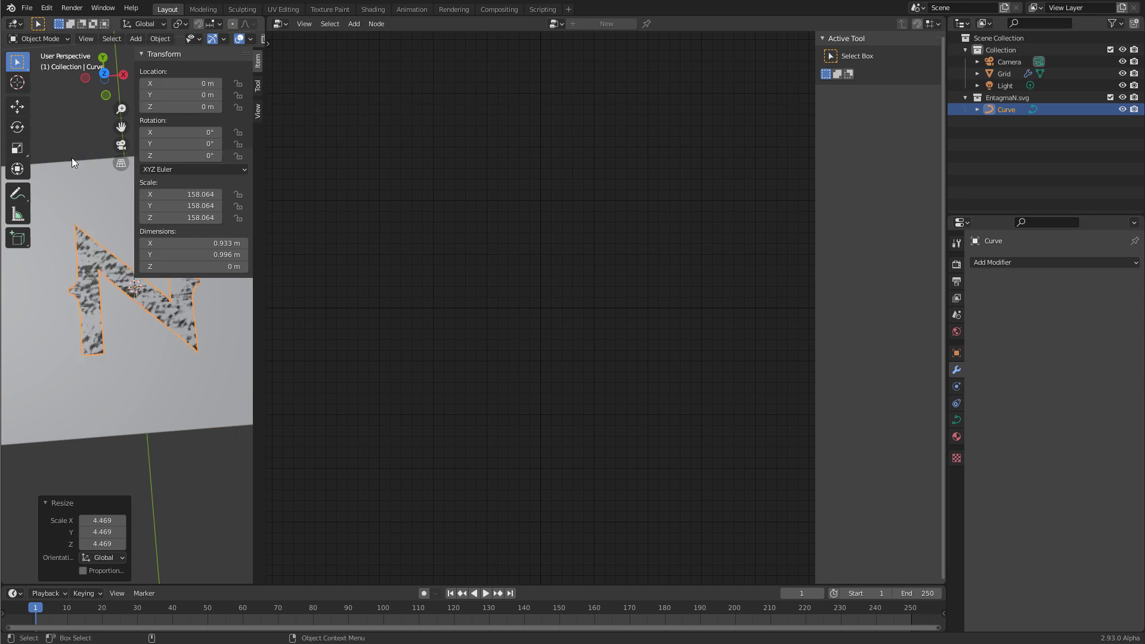
key(n)
Raise the N curve slightly along Z, about 0.0059 m above the grid
middle_drag(138, 356, 171, 344)
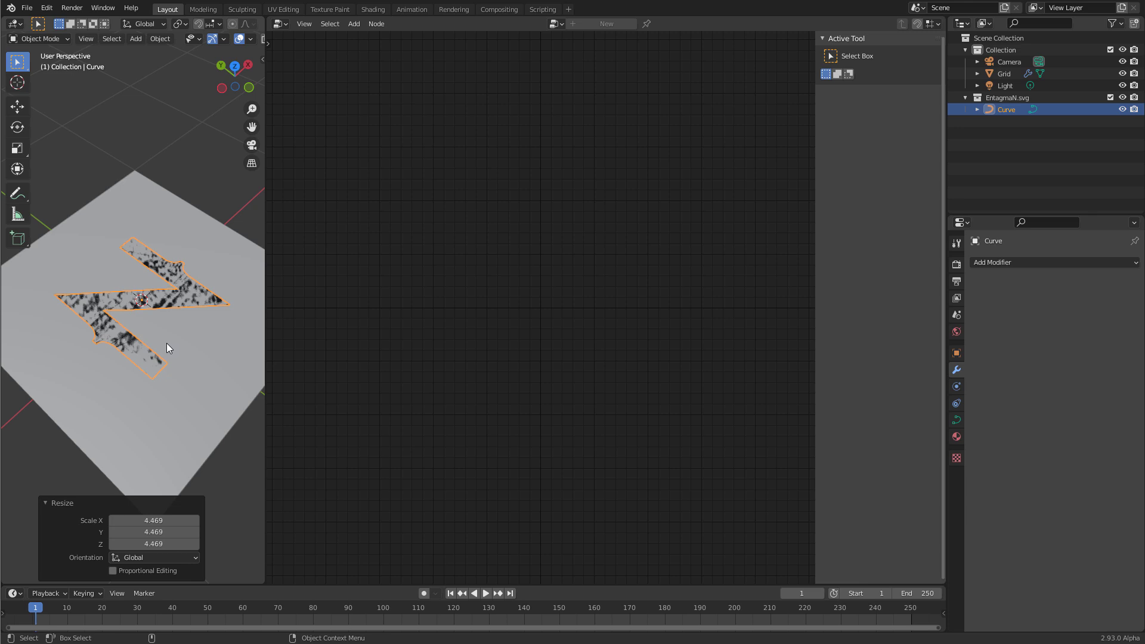
key(g)
key(z)
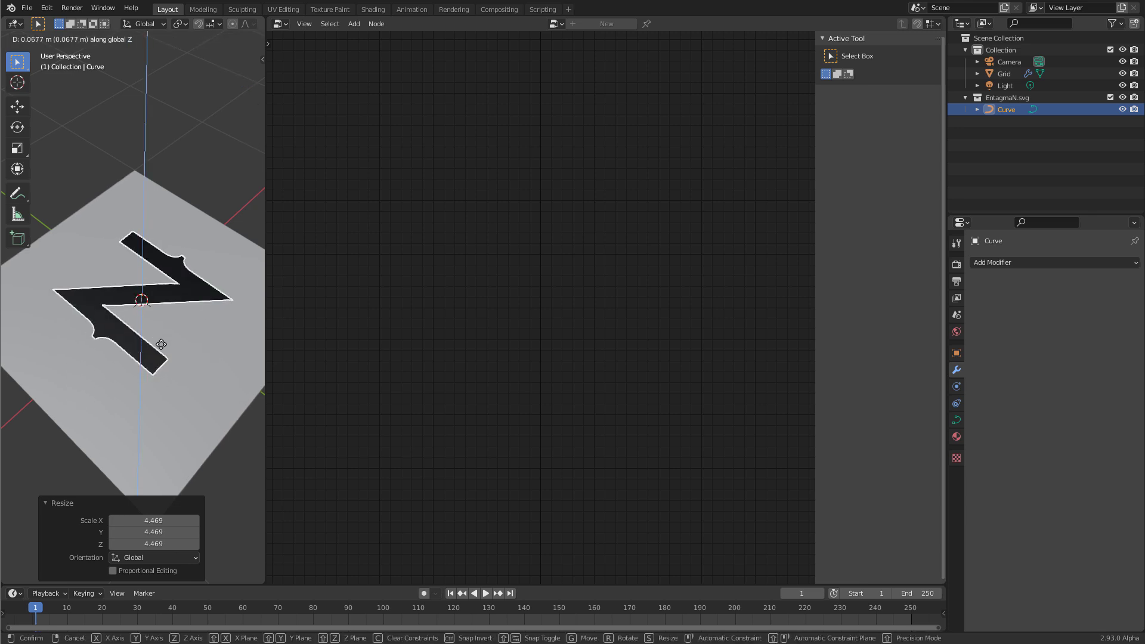
click(143, 358)
middle_drag(143, 358, 143, 359)
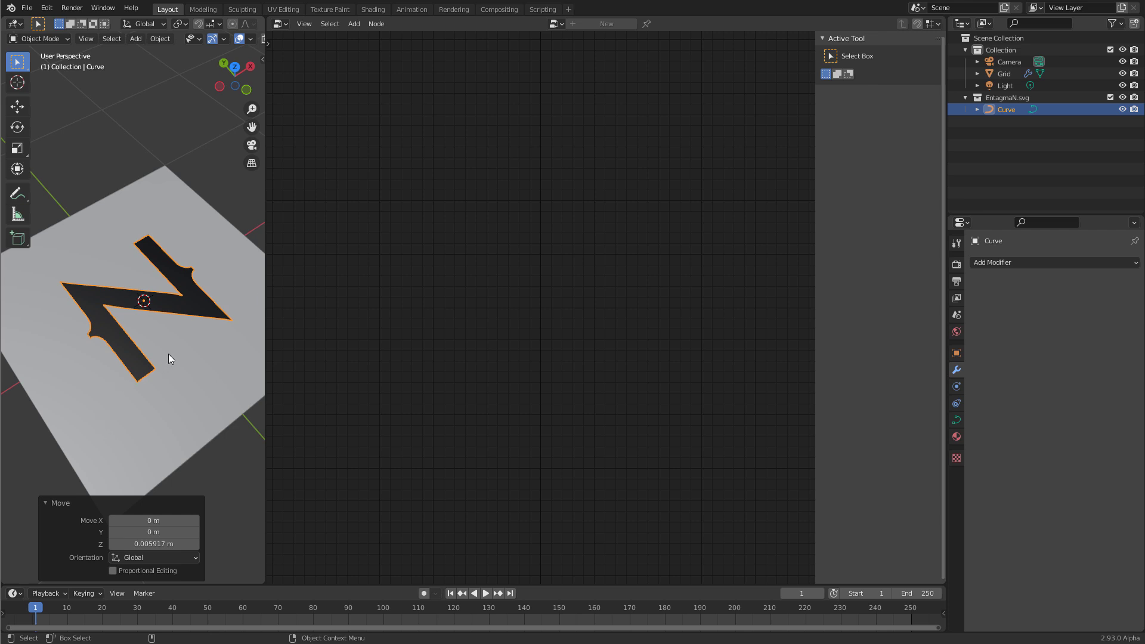
key(n)
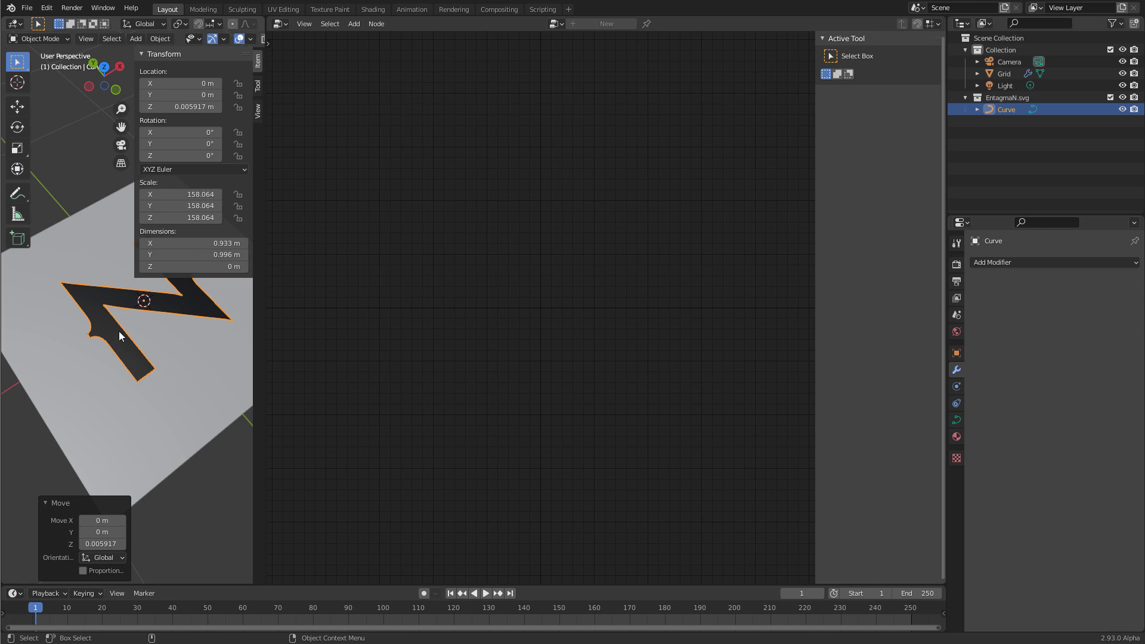
Apply the N curve's scale so it reads 1.000
click(167, 39)
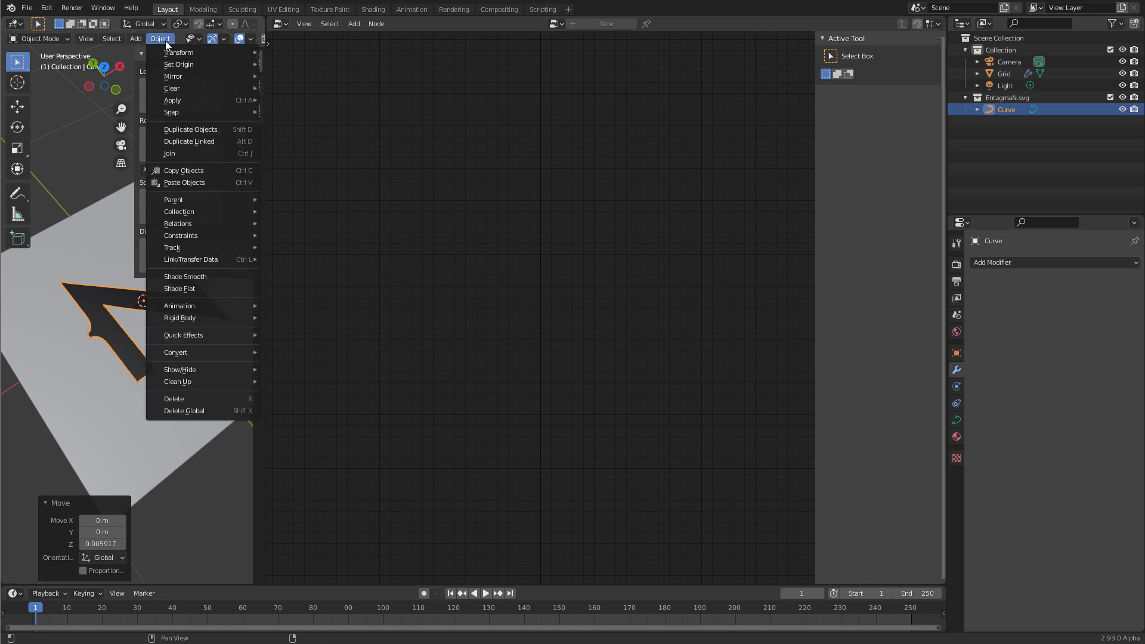
mouse_move(191, 100)
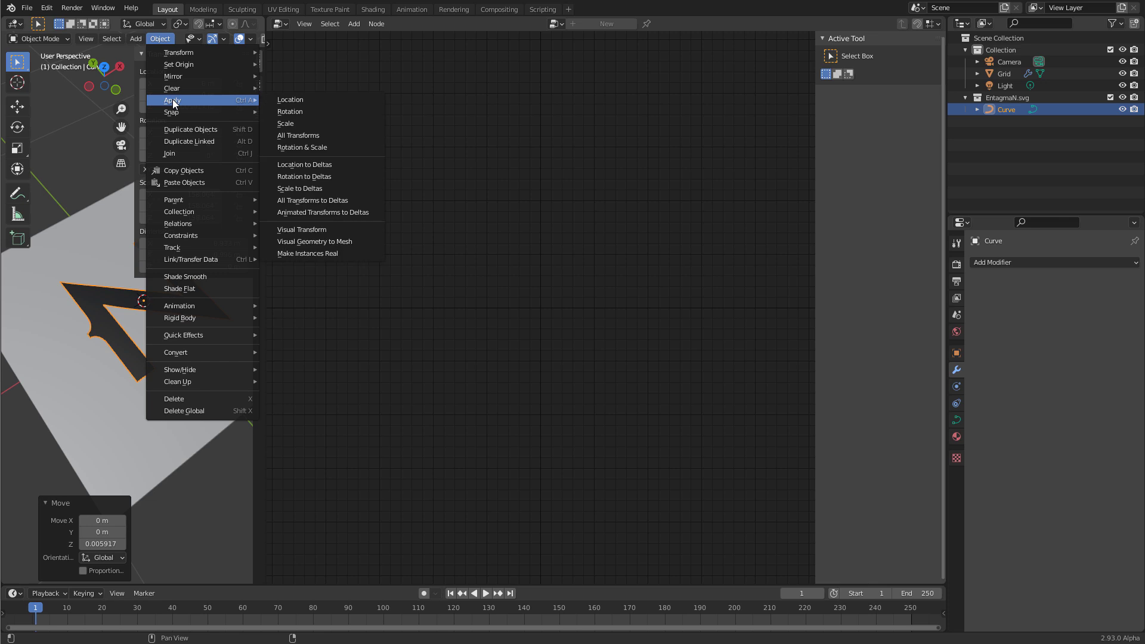
click(320, 124)
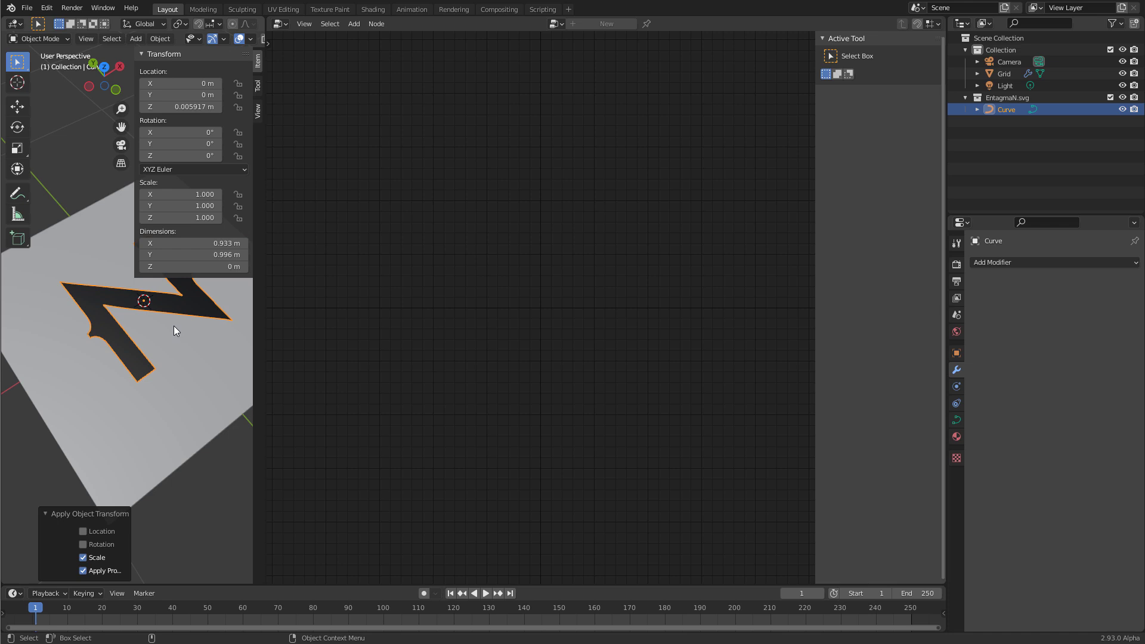
click(174, 411)
key(n)
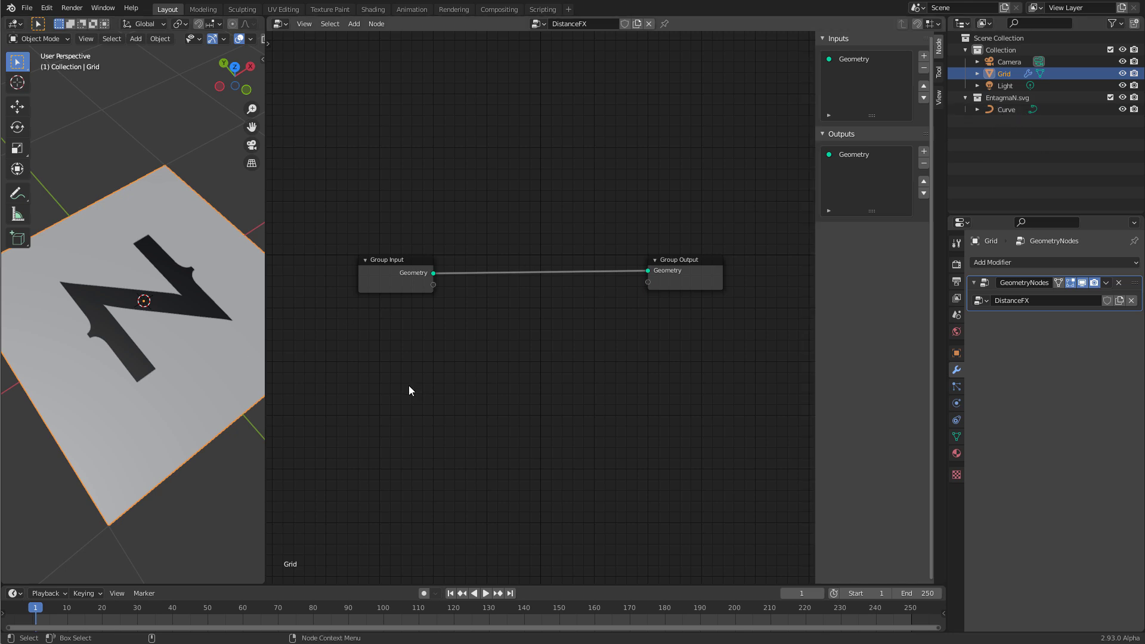
Convert the N curve to a mesh, then select the Grid to show DistanceFX
click(195, 306)
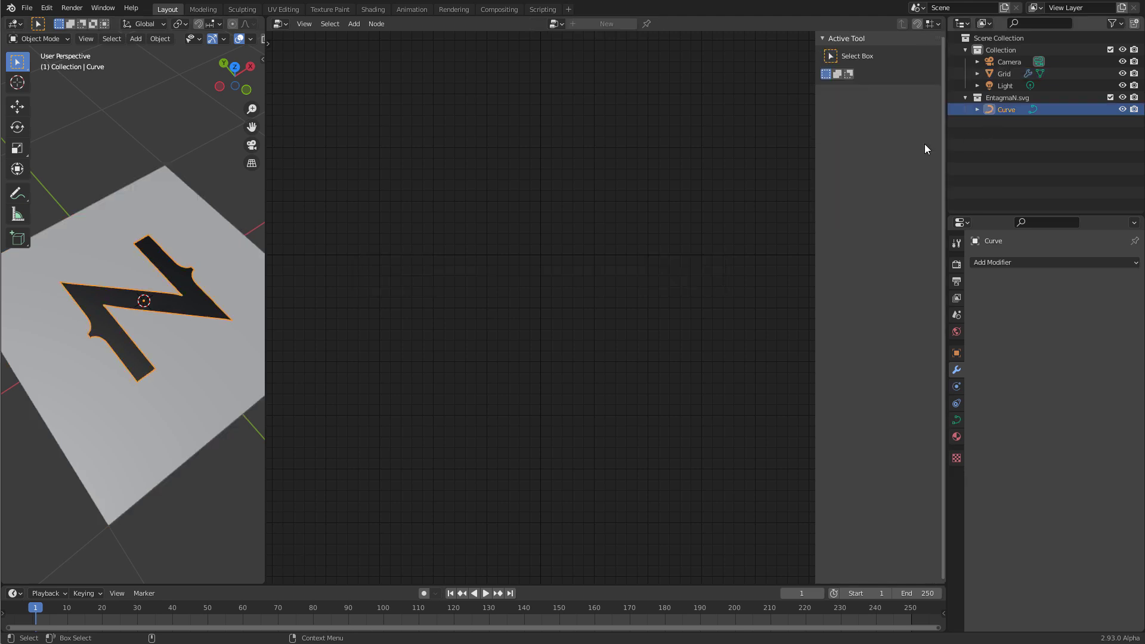
click(160, 38)
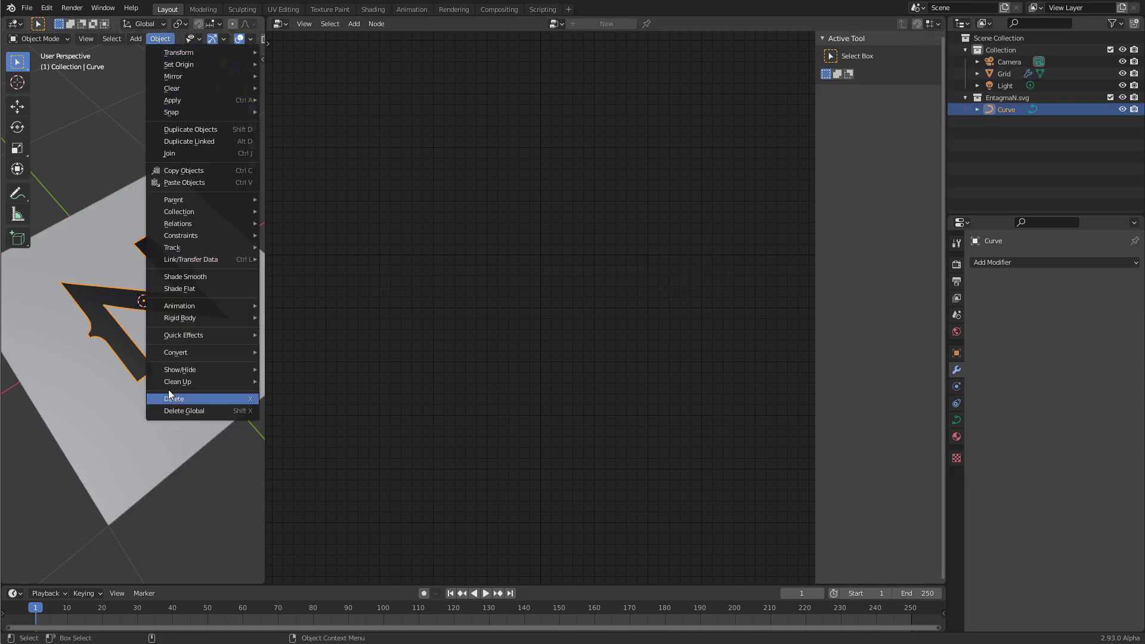
mouse_move(196, 352)
click(304, 367)
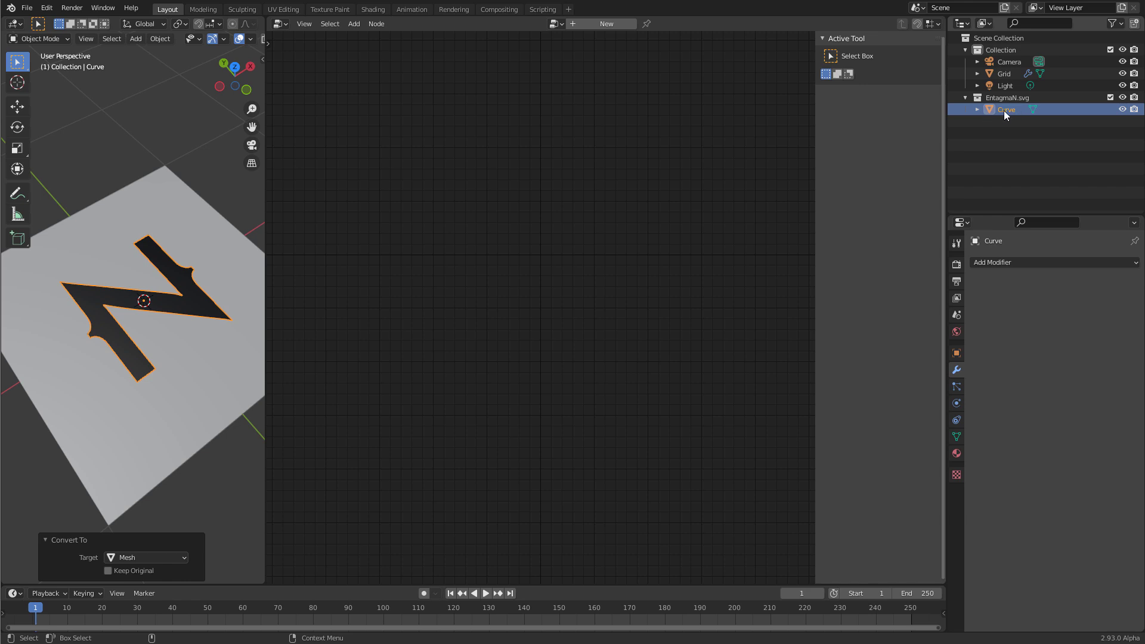
click(140, 447)
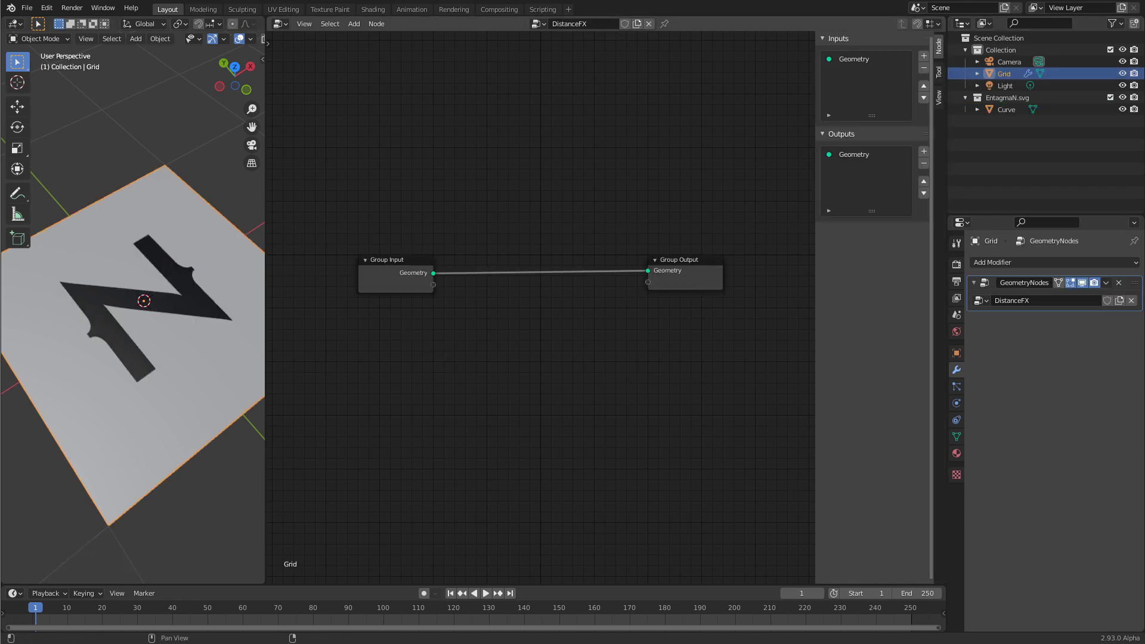
Add an Object Info node below Group Input reading the N logo Curve
key(shift+a)
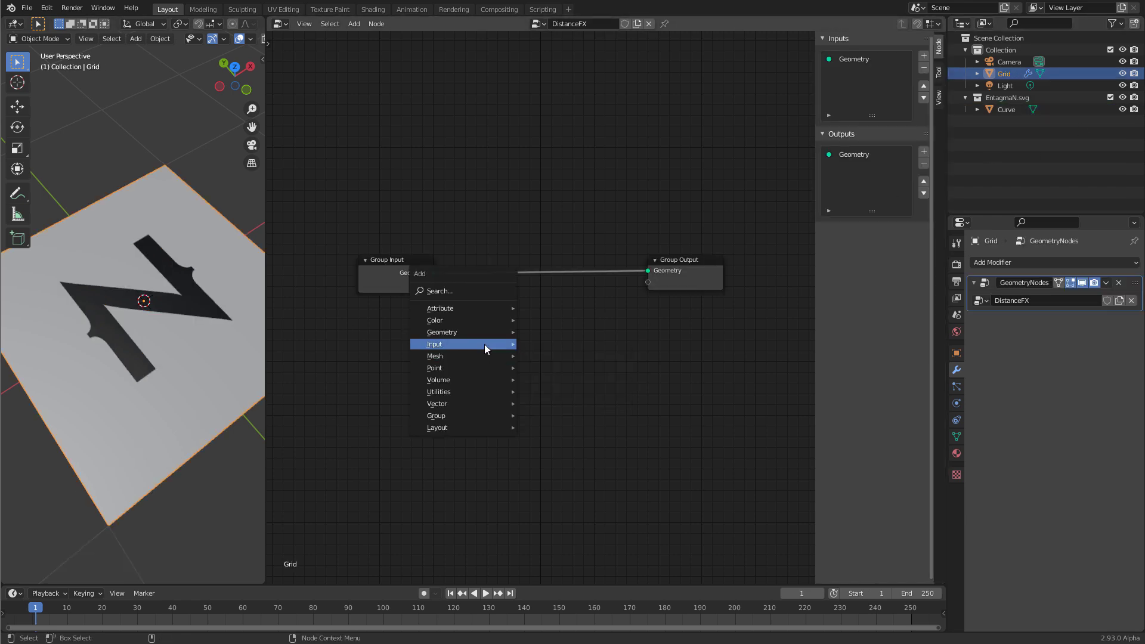
mouse_move(486, 345)
click(575, 366)
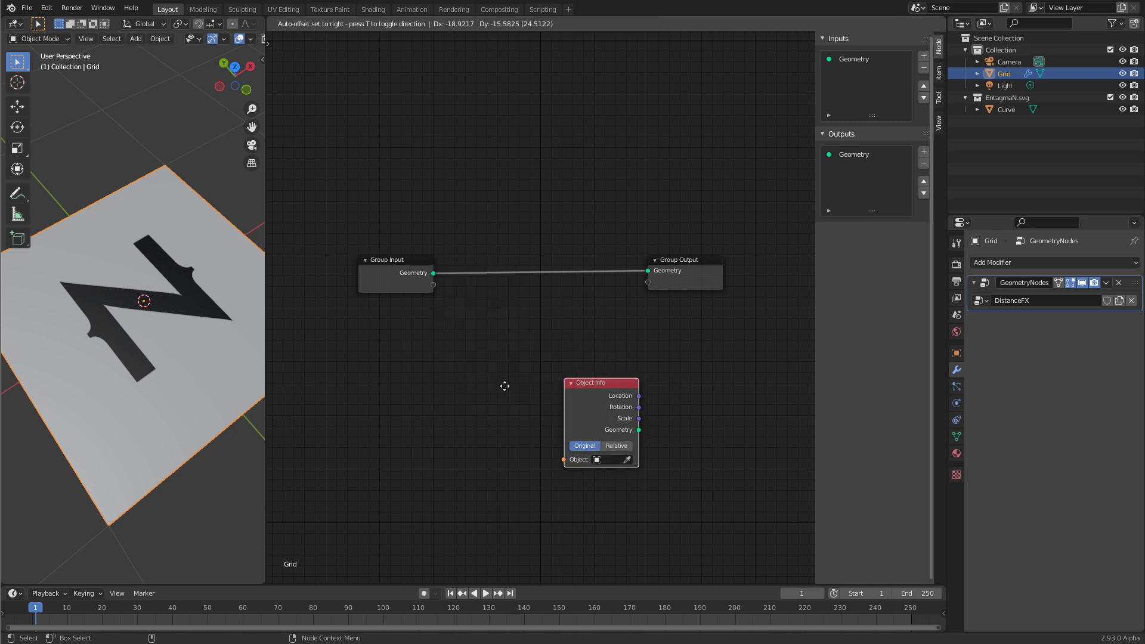
click(357, 316)
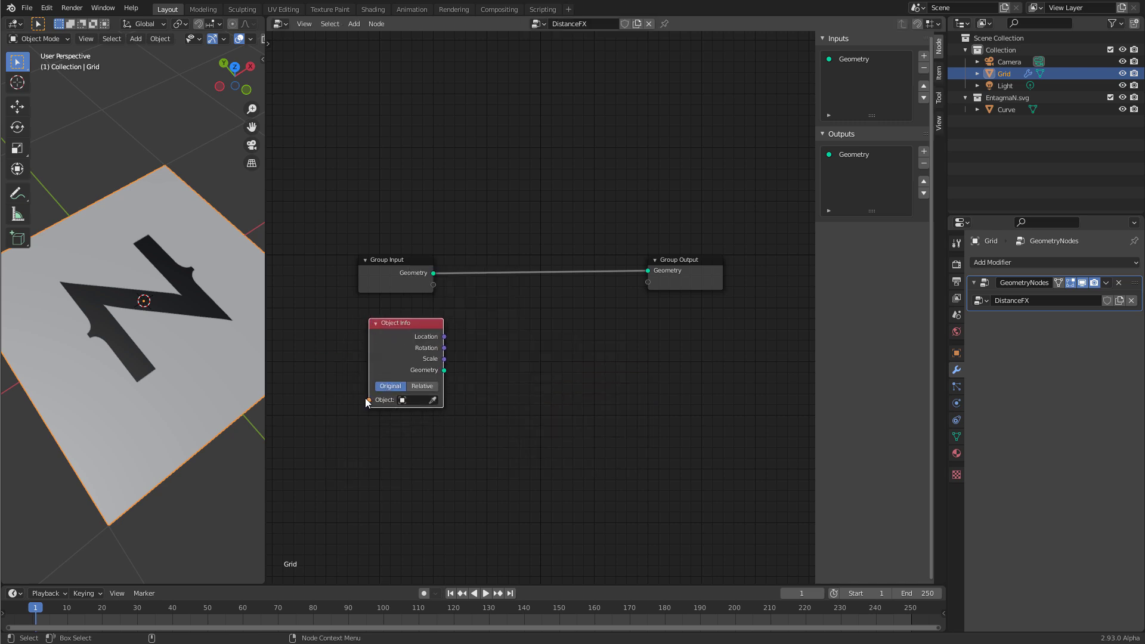
click(416, 400)
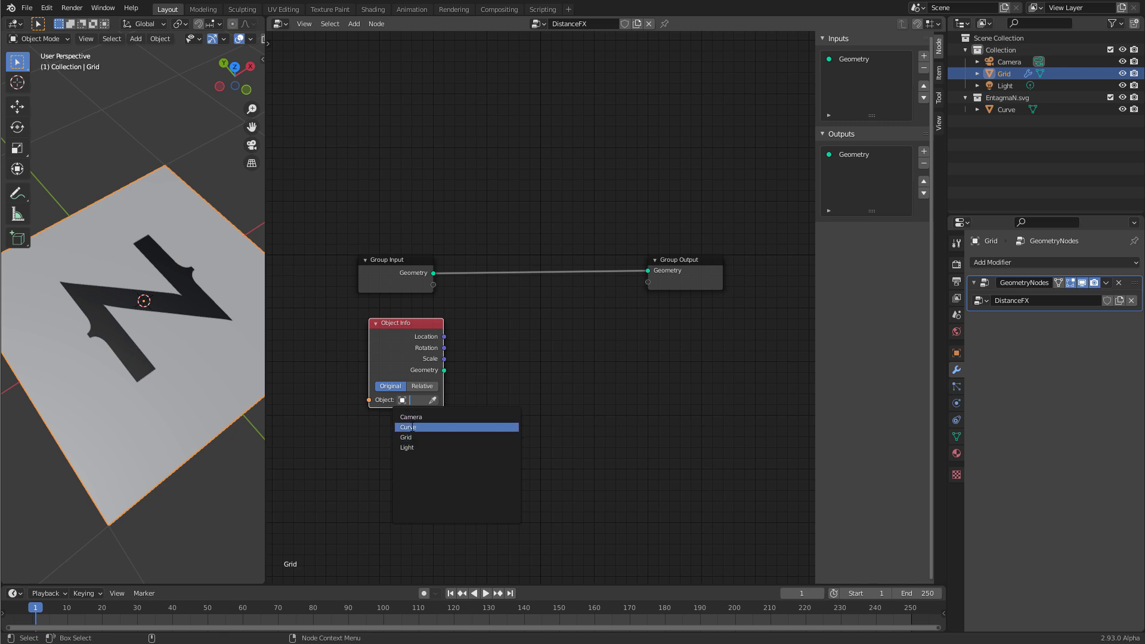
click(408, 427)
Rename the Curve object to EntagmaN in the Outliner and reselect the Grid
double_click(1020, 110)
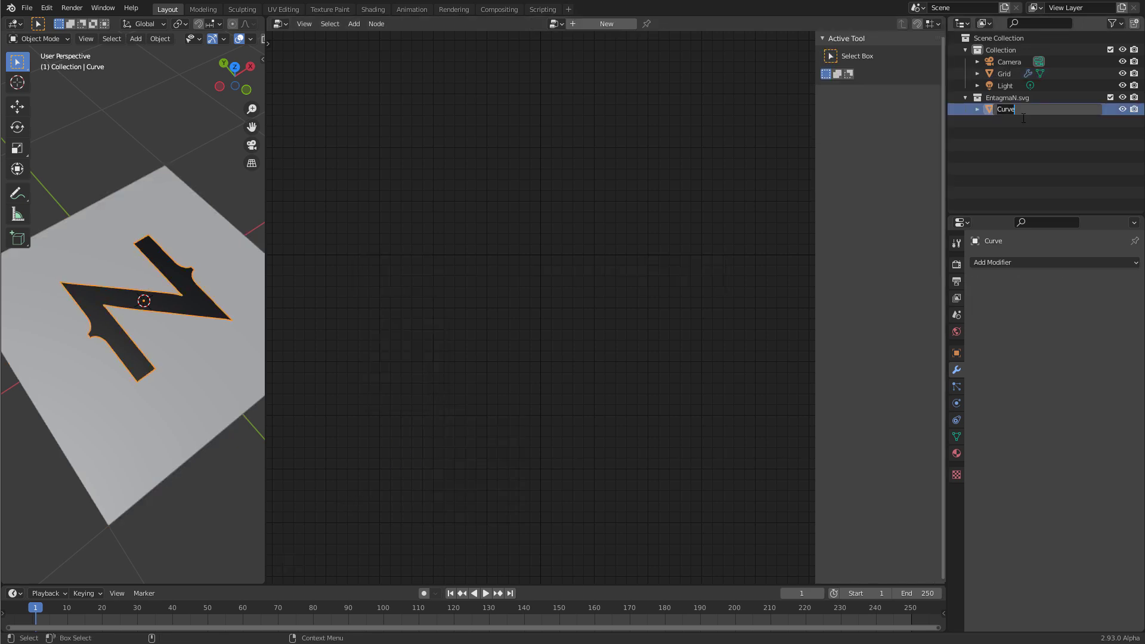
text(EntagmaN)
key(Return)
click(1005, 73)
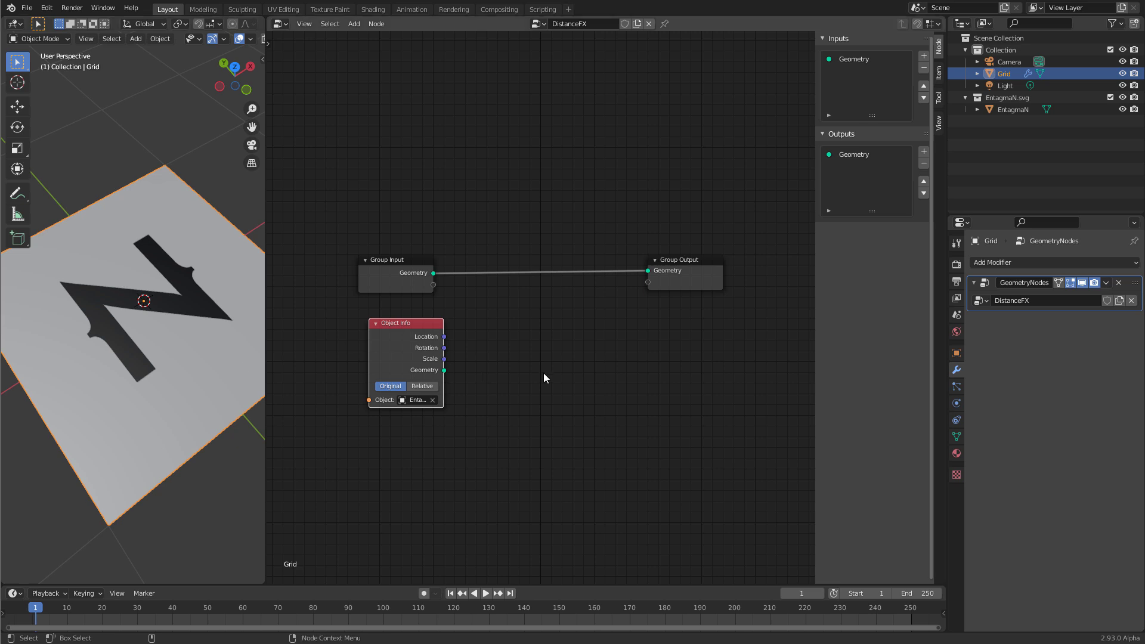
Add an Attribute Proximity node fed by the grid geometry, targeting the N logo's geometry
key(shift+a)
mouse_move(482, 318)
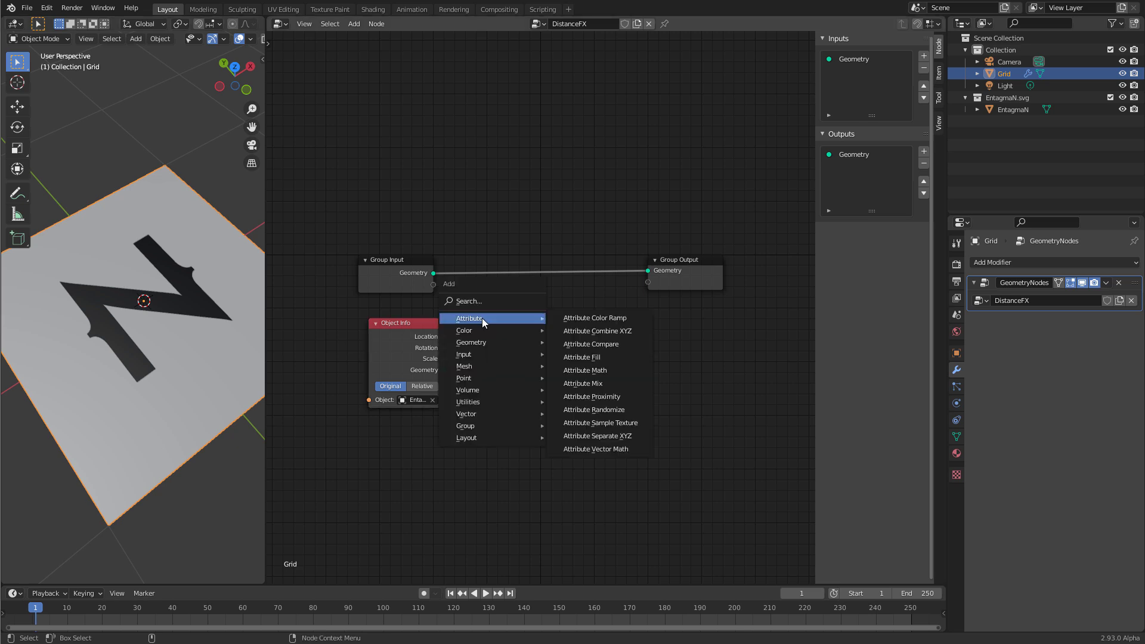
click(604, 396)
click(576, 324)
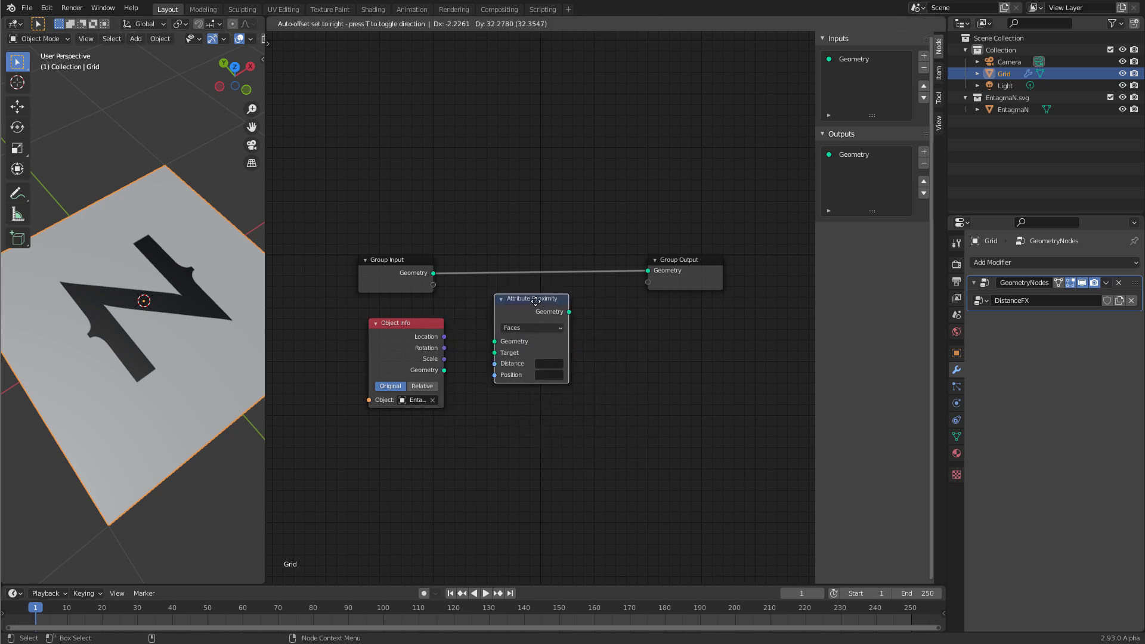
click(575, 307)
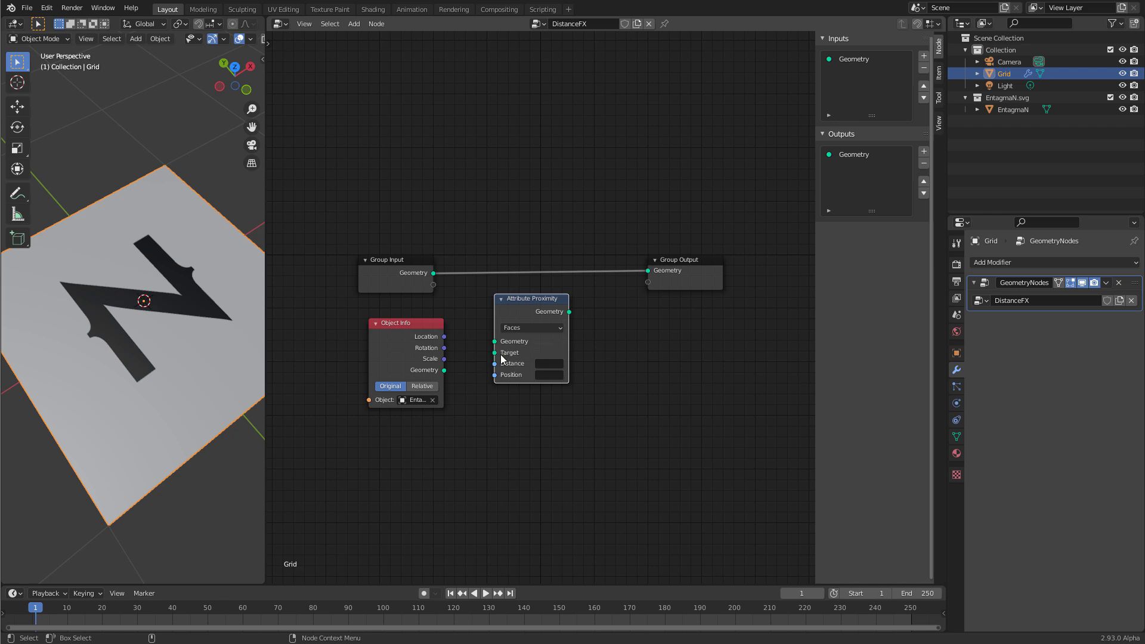
drag(433, 273, 495, 341)
drag(445, 370, 498, 355)
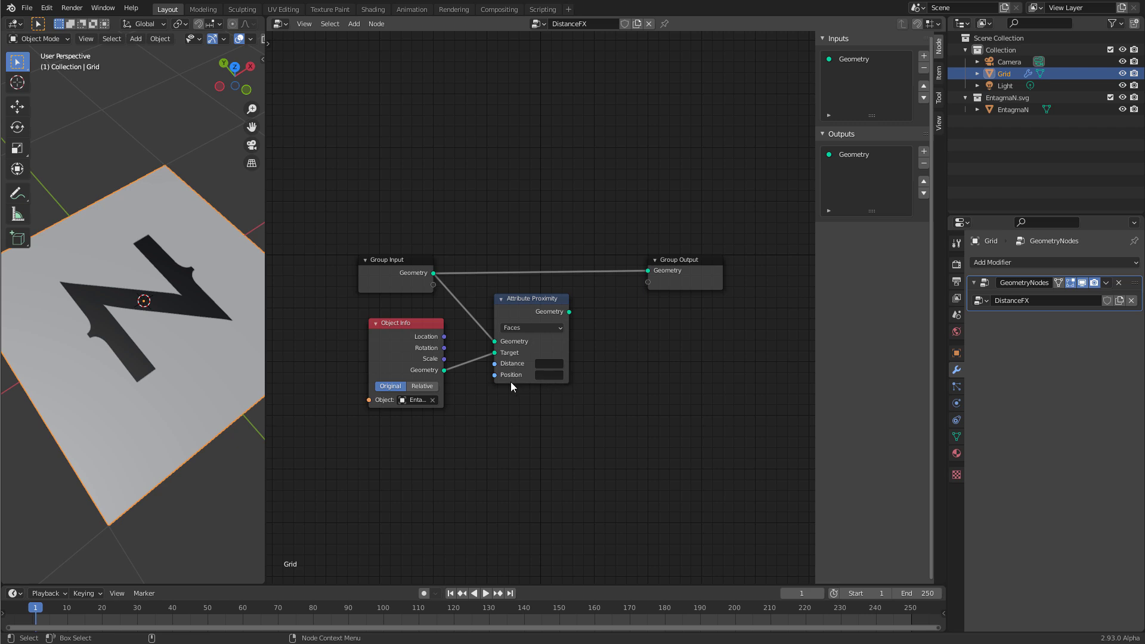
Set the proximity Distance attribute to 'dist' and connect its output to Group Output
click(554, 363)
text(dist)
key(Return)
drag(570, 311, 649, 270)
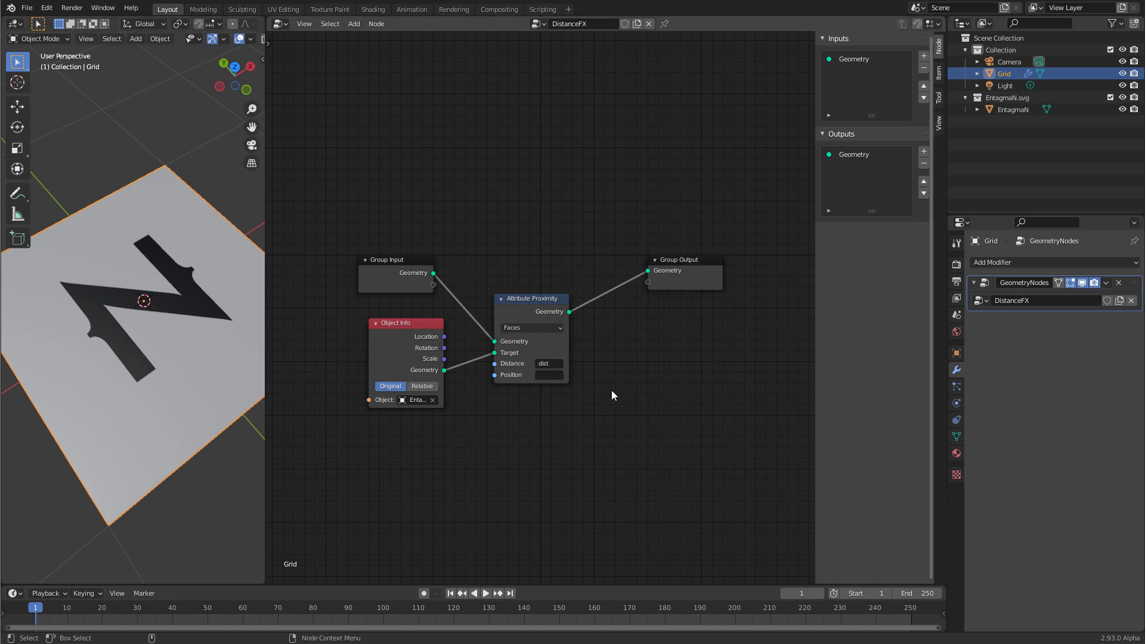
Insert an Attribute Color Ramp node between Attribute Proximity and Group Output
key(shift+a)
mouse_move(603, 381)
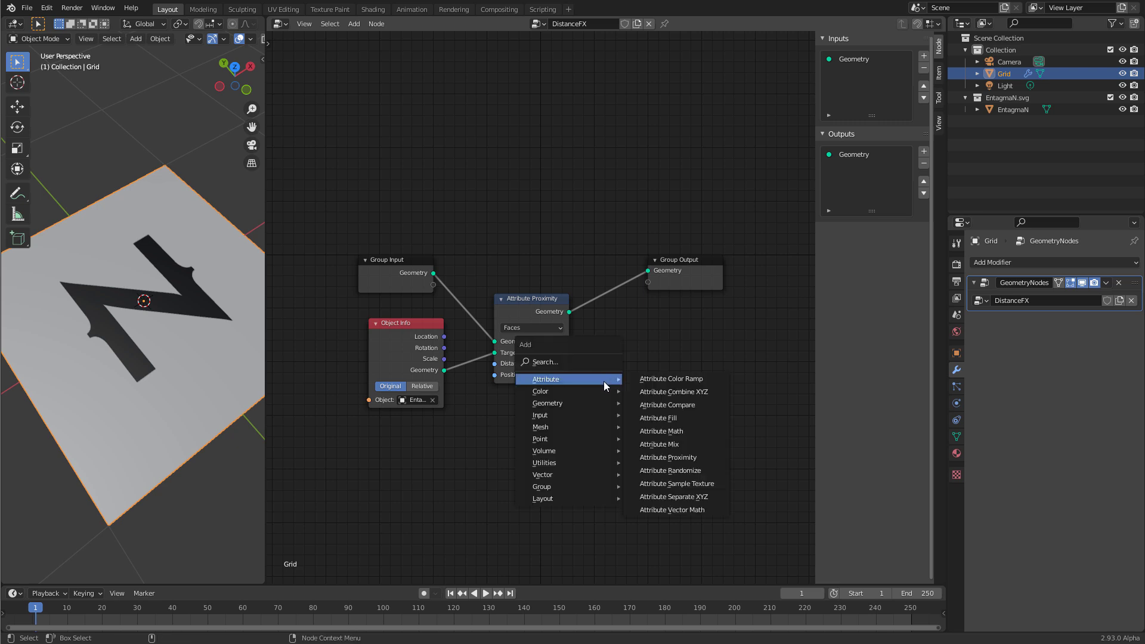
click(670, 379)
click(624, 335)
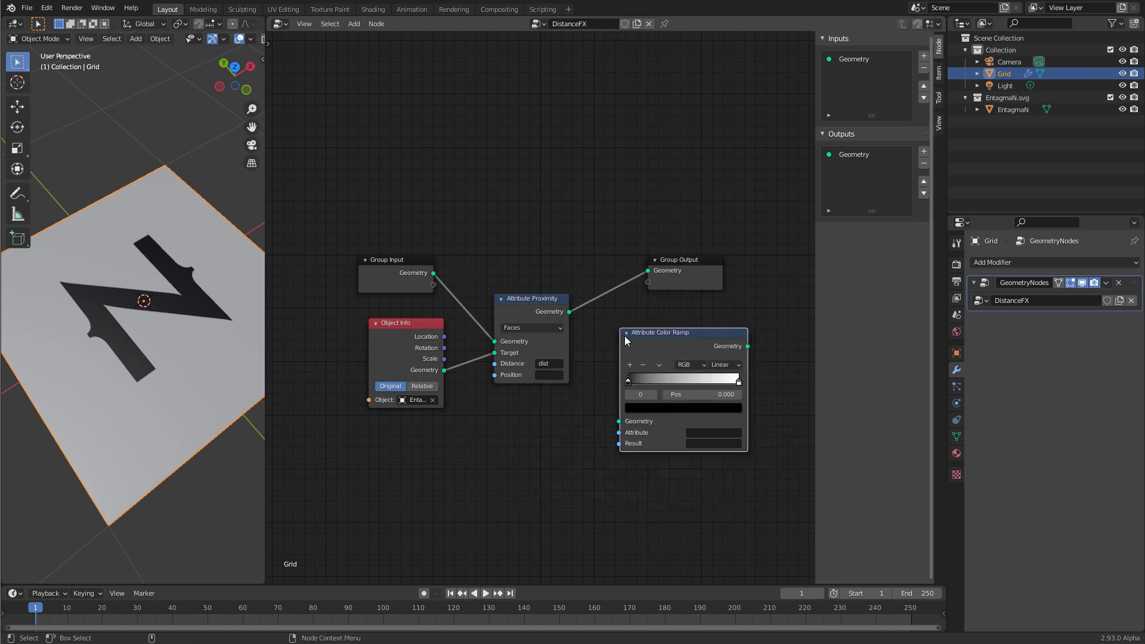
middle_drag(628, 481, 535, 437)
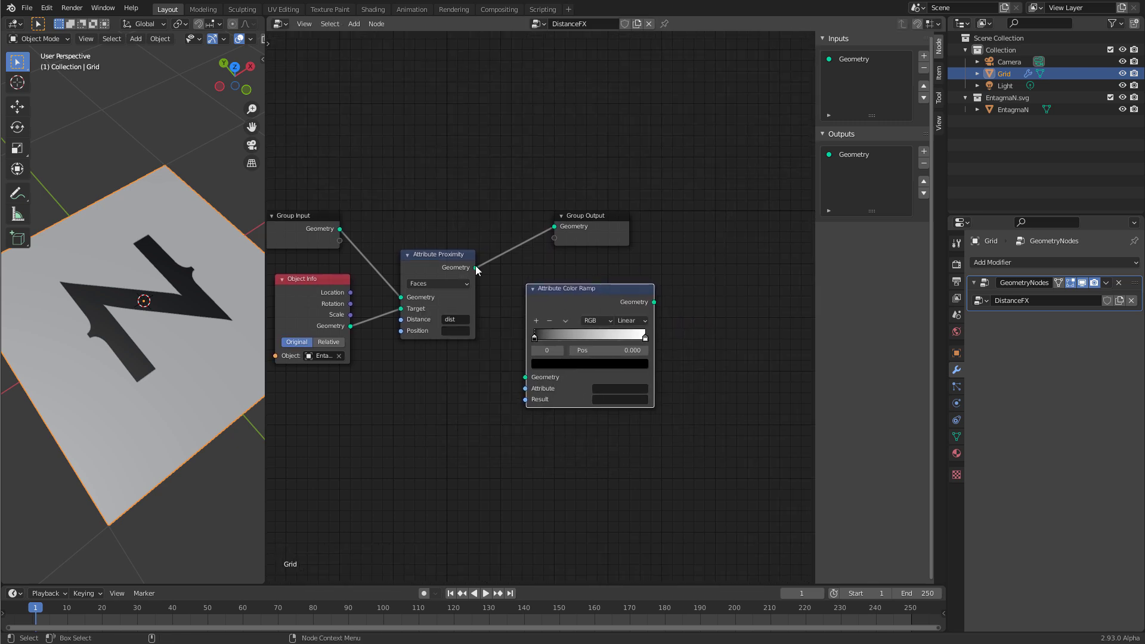
drag(475, 267, 525, 377)
drag(654, 301, 736, 227)
drag(598, 296, 570, 258)
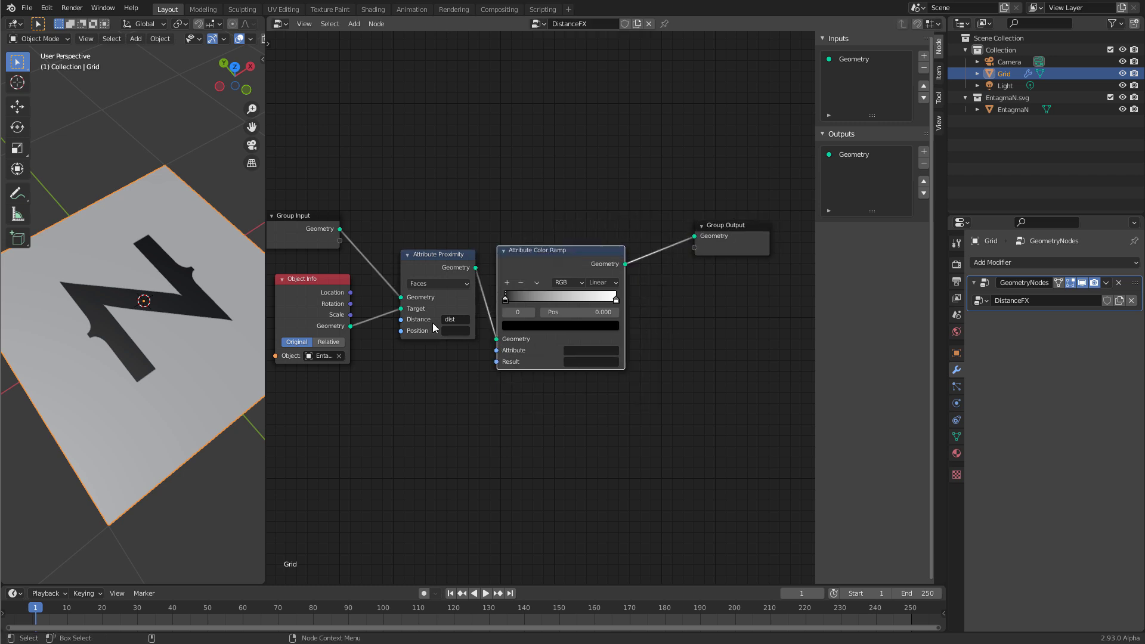
Make the color ramp read the dist attribute and write its result to Col
click(583, 352)
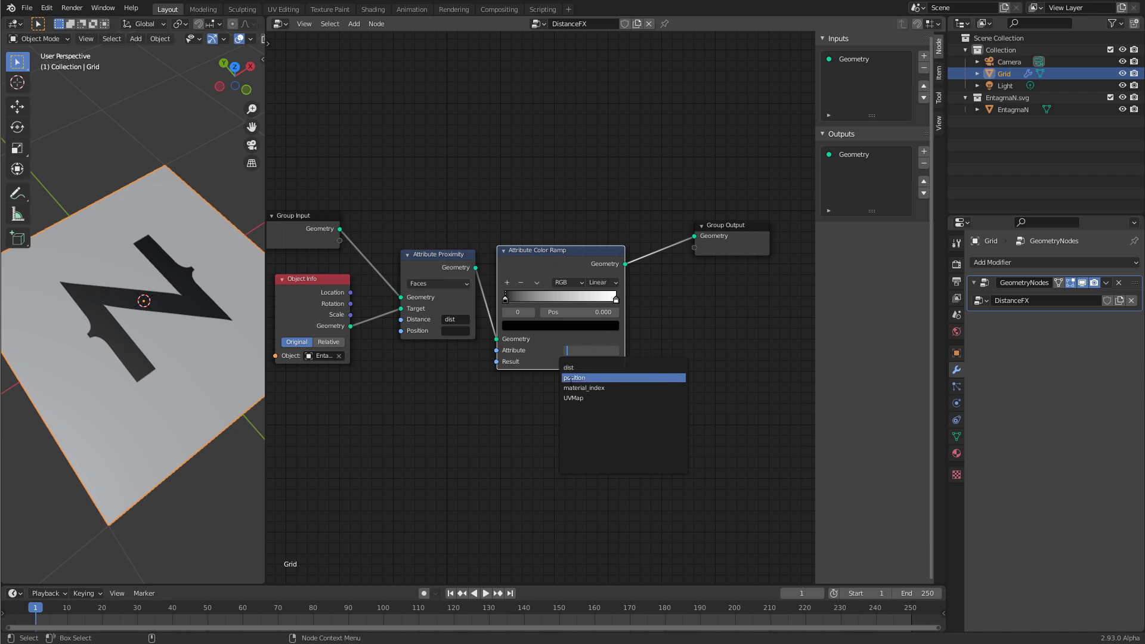
click(572, 367)
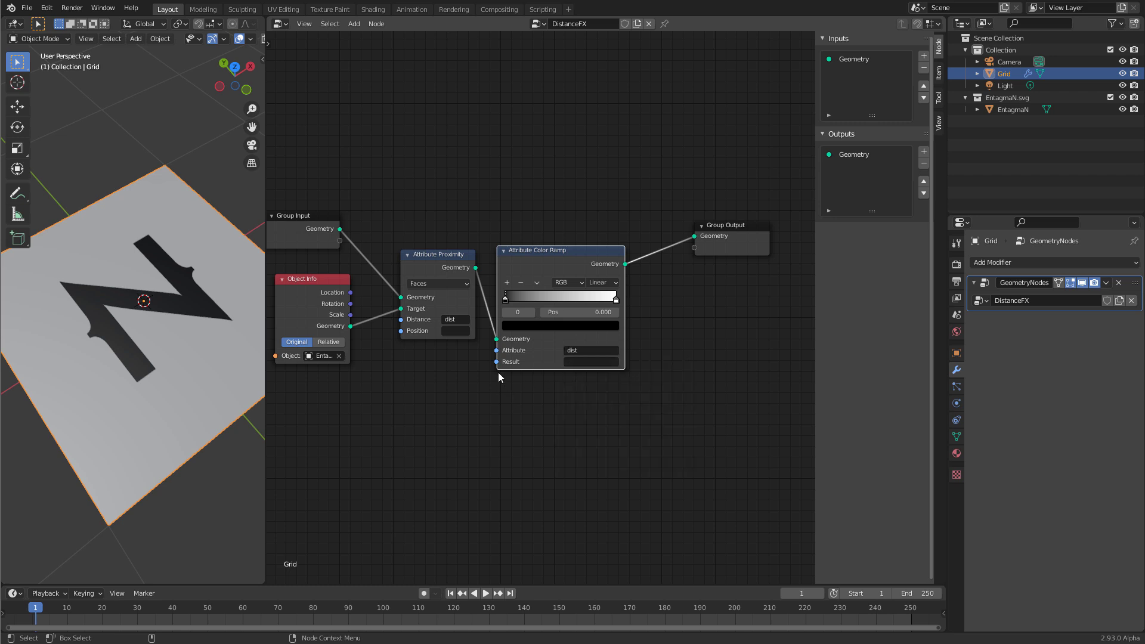
click(591, 362)
text(Col)
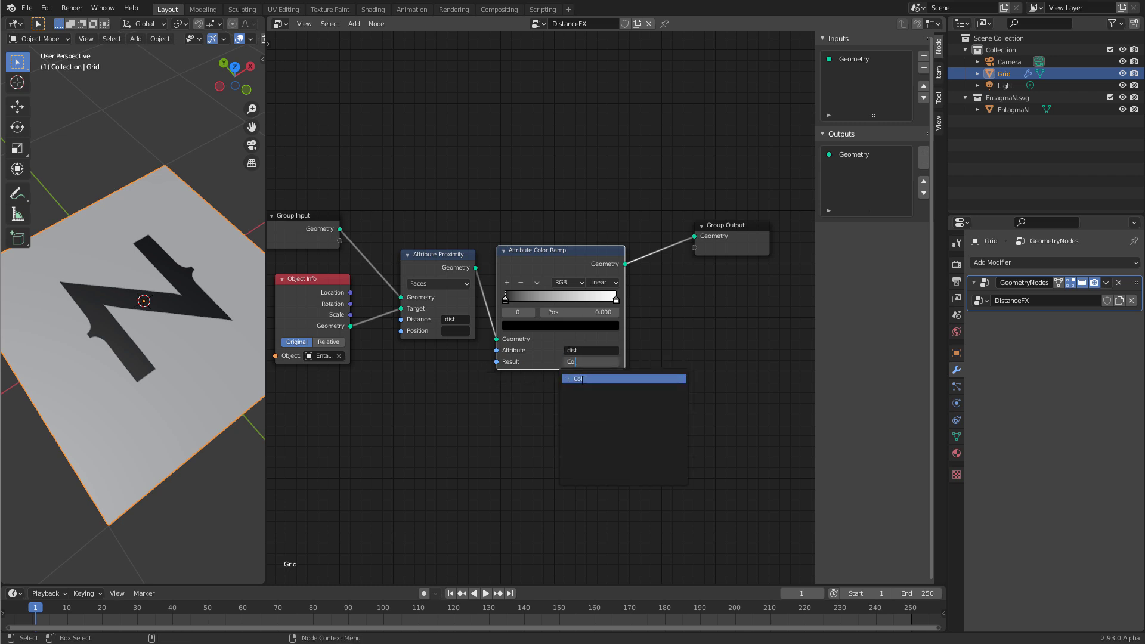
key(Return)
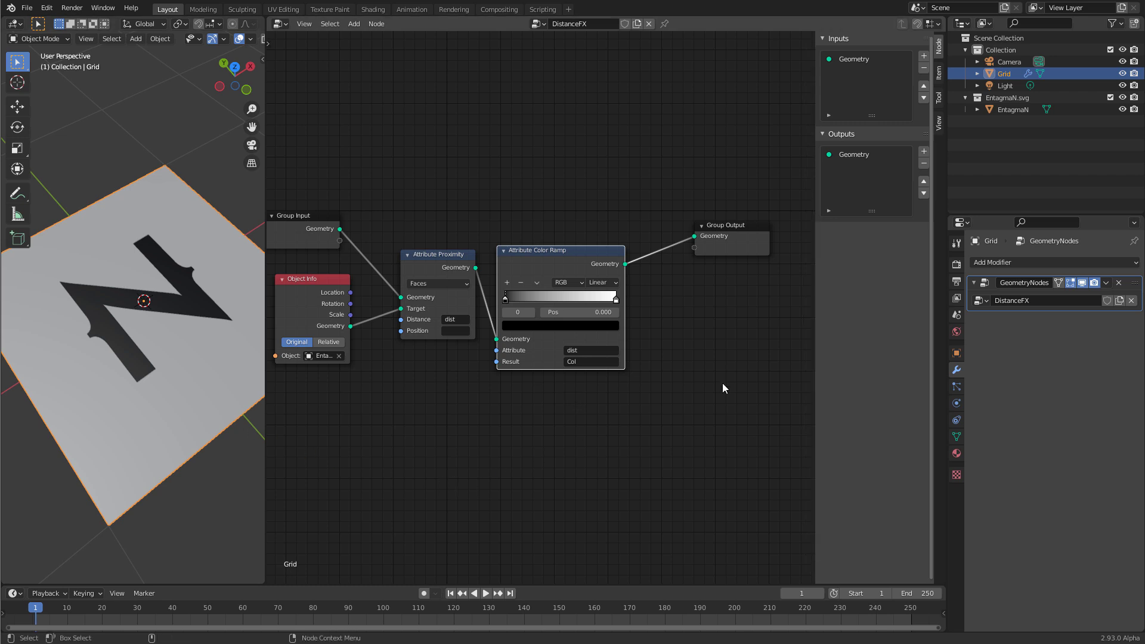
Add a vertex colour layer called Col in the Grid's Object Data properties
click(955, 436)
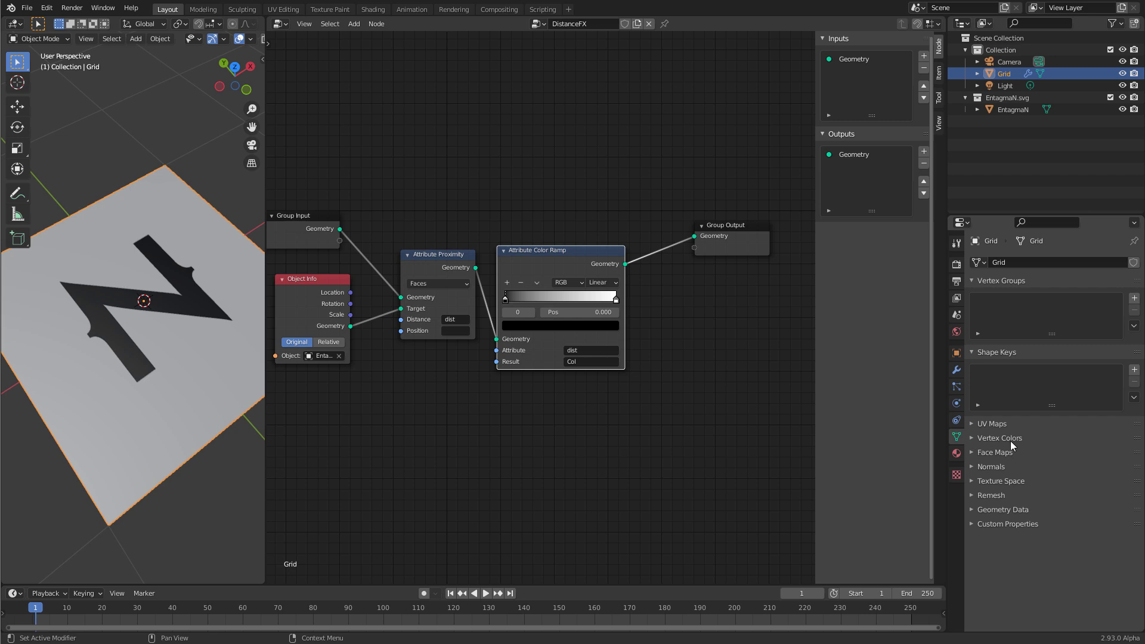
click(979, 438)
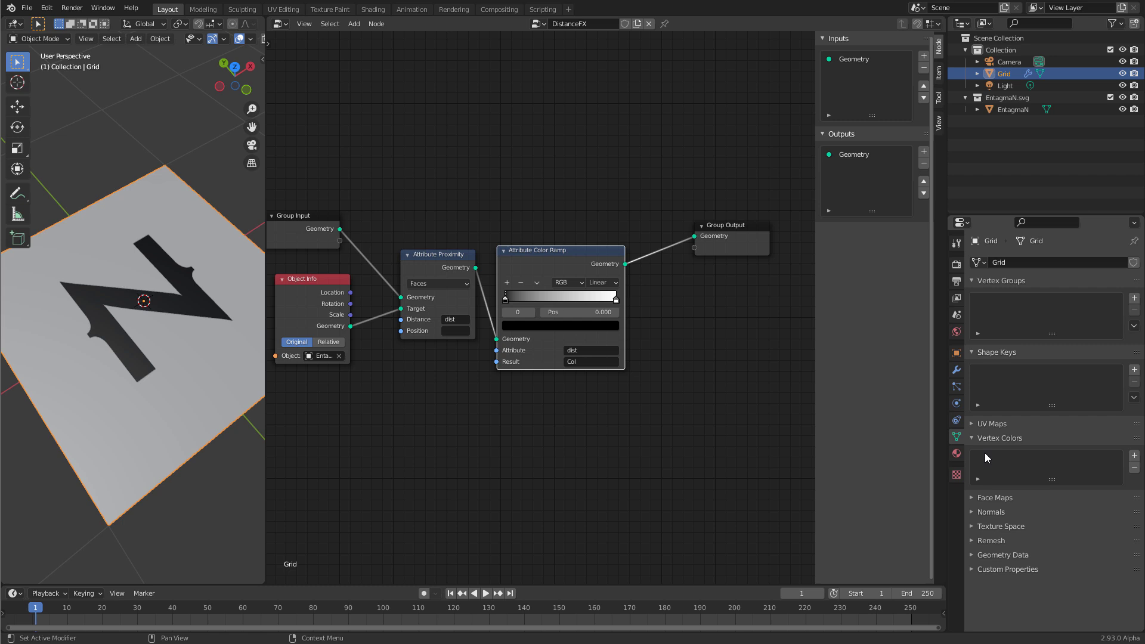
click(1133, 456)
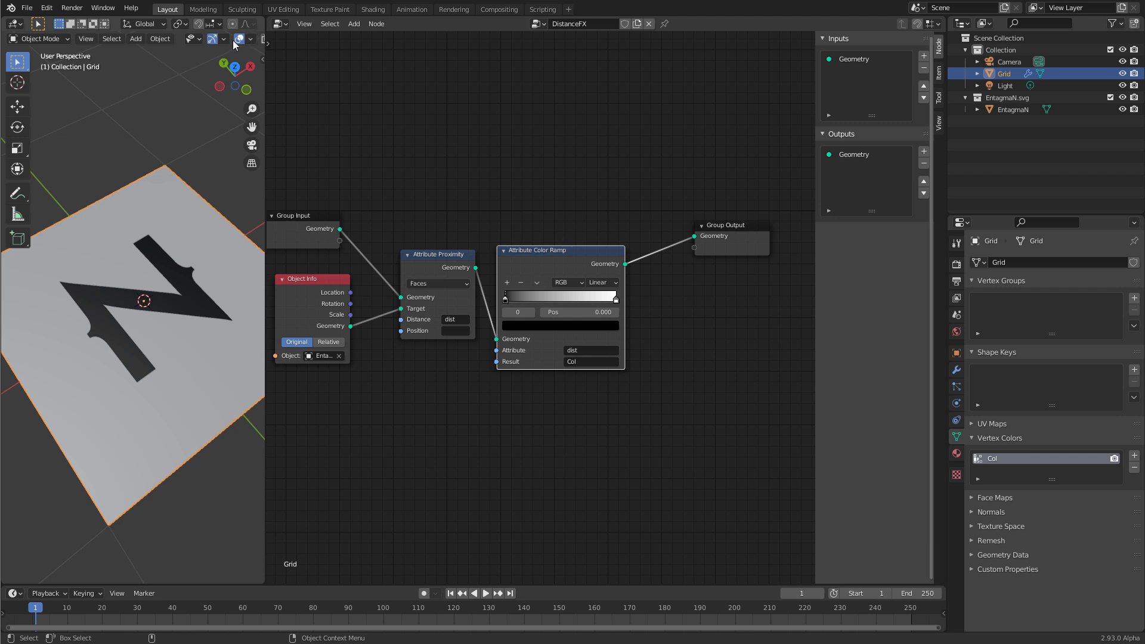
Set the viewport shading Color option to Vertex to display the grid's gradient
scroll(221, 47, down, 4)
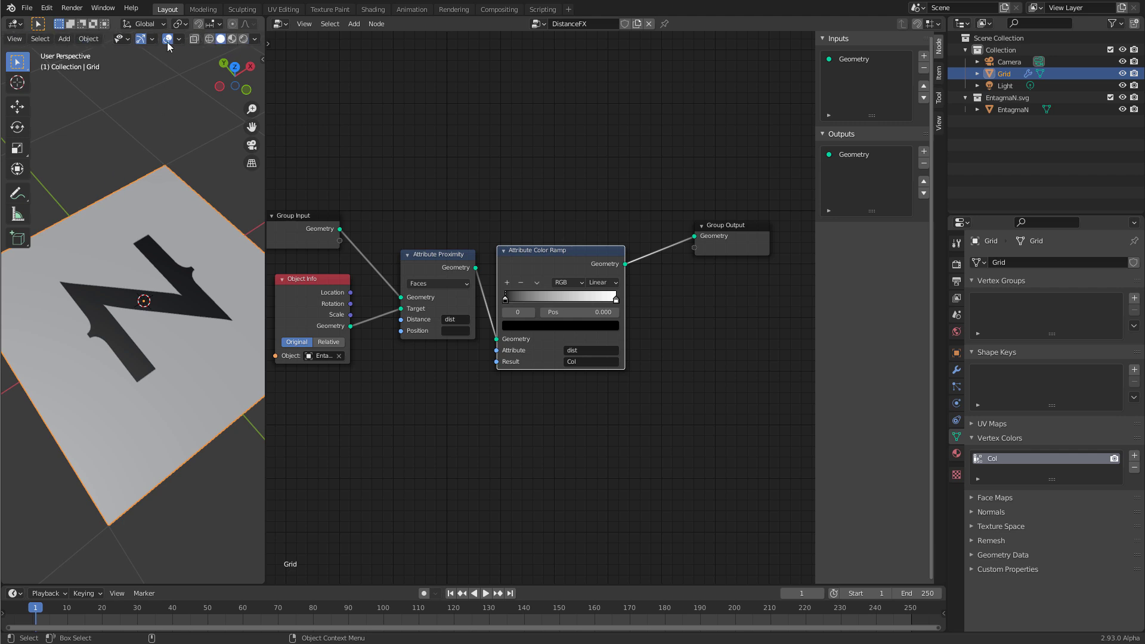
click(253, 41)
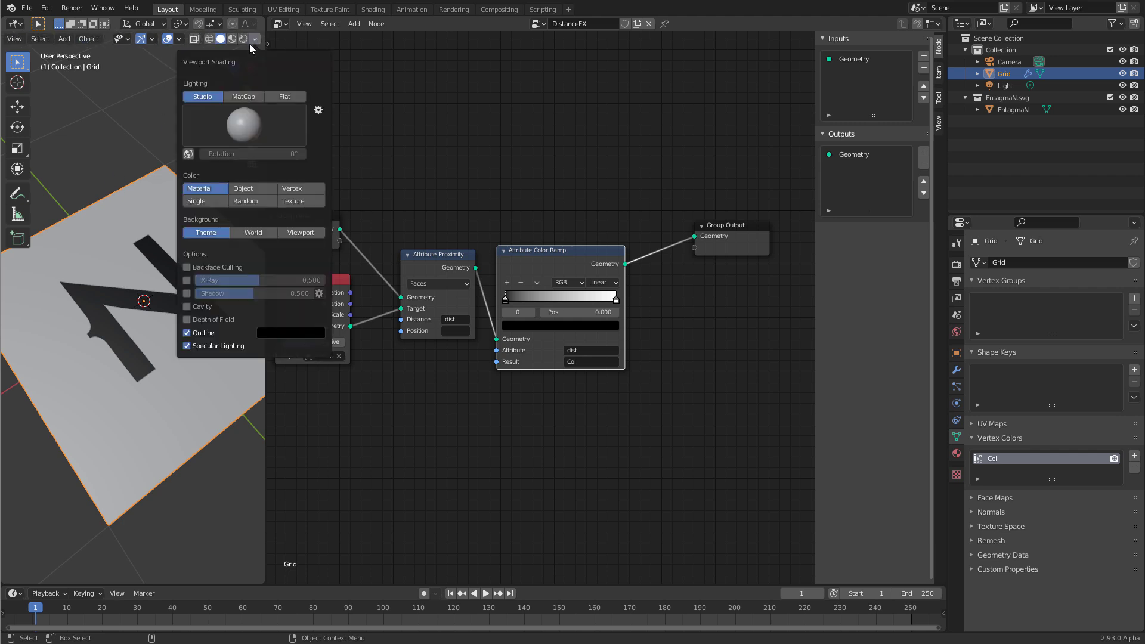
click(296, 188)
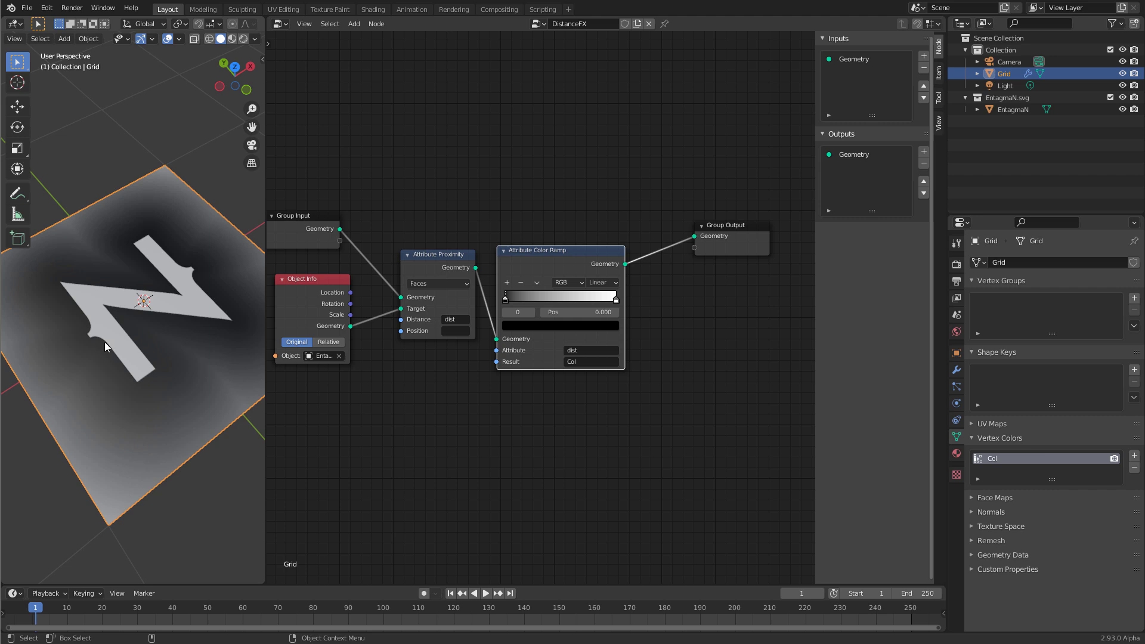
Move the N logo to test the gradient, then reselect the Grid
click(127, 353)
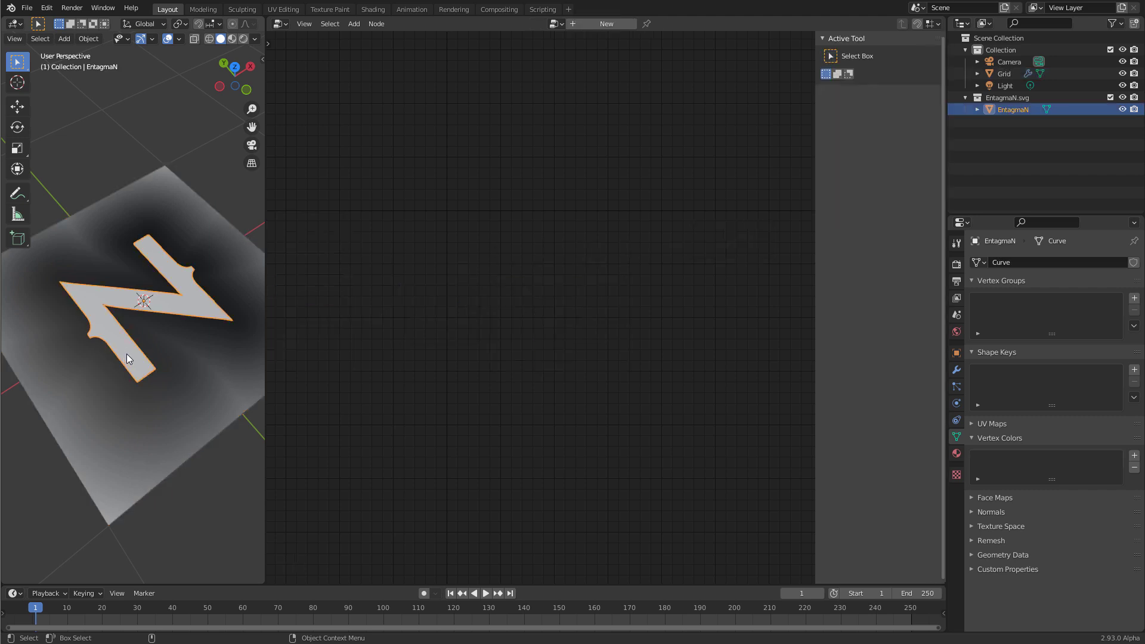
key(g)
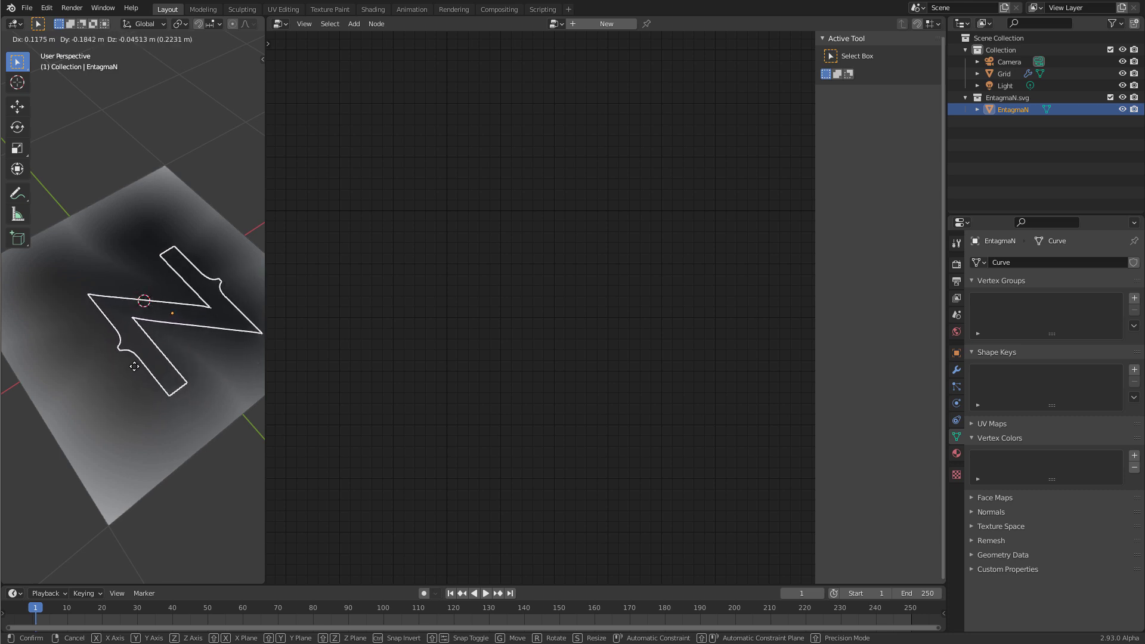
click(159, 398)
click(159, 399)
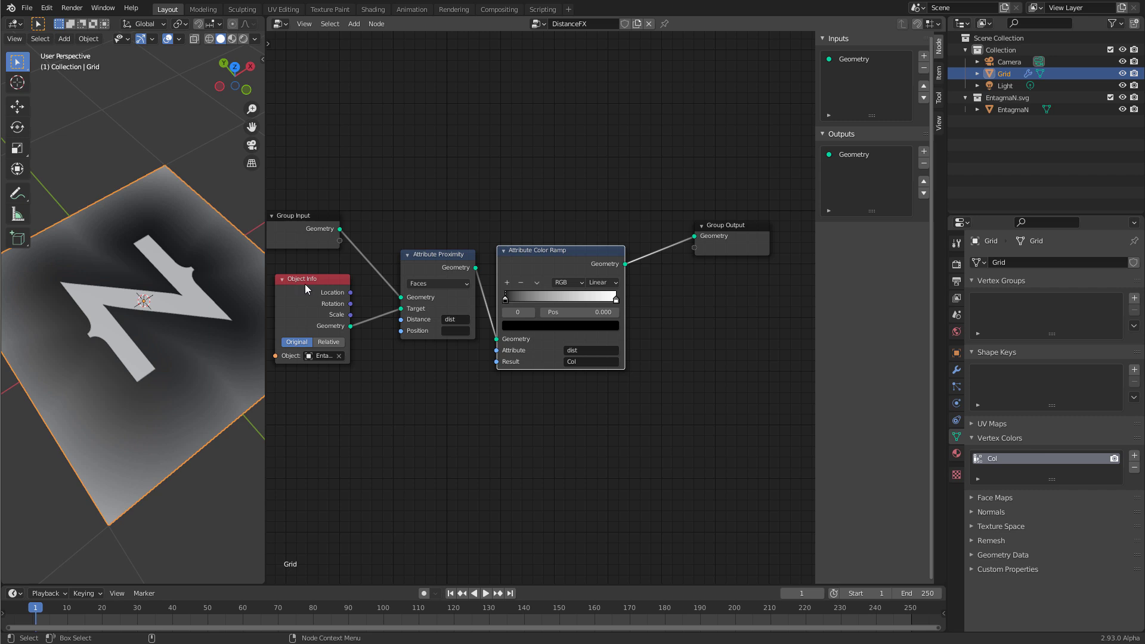
Insert a Transform node between the logo's Object Info and the proximity Target input
key(shift+a)
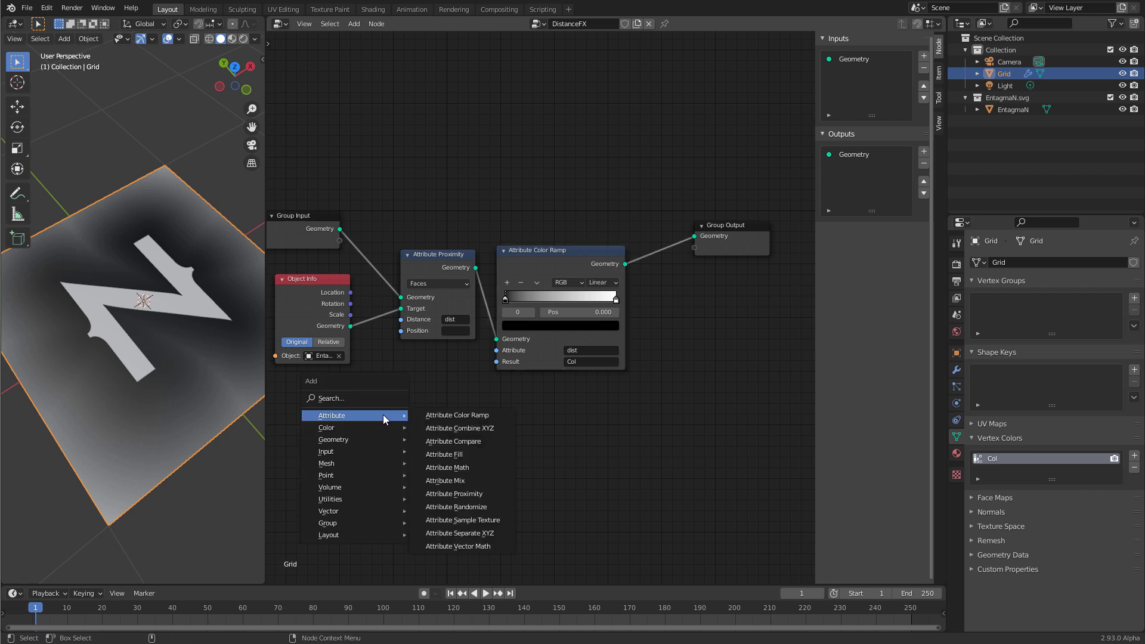
click(374, 403)
text(transform)
key(Return)
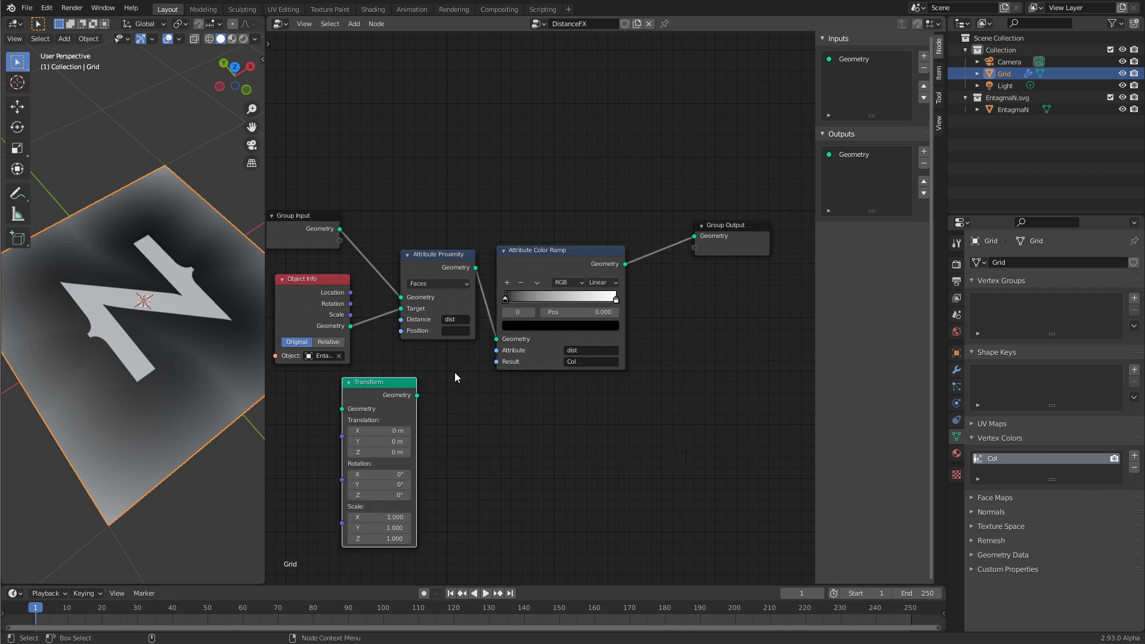
click(454, 372)
middle_drag(454, 372, 688, 425)
drag(502, 287, 378, 303)
drag(540, 414, 465, 343)
Drive the Transform with the logo's location, rotation and scale, then move the N logo to test
drag(411, 314, 454, 368)
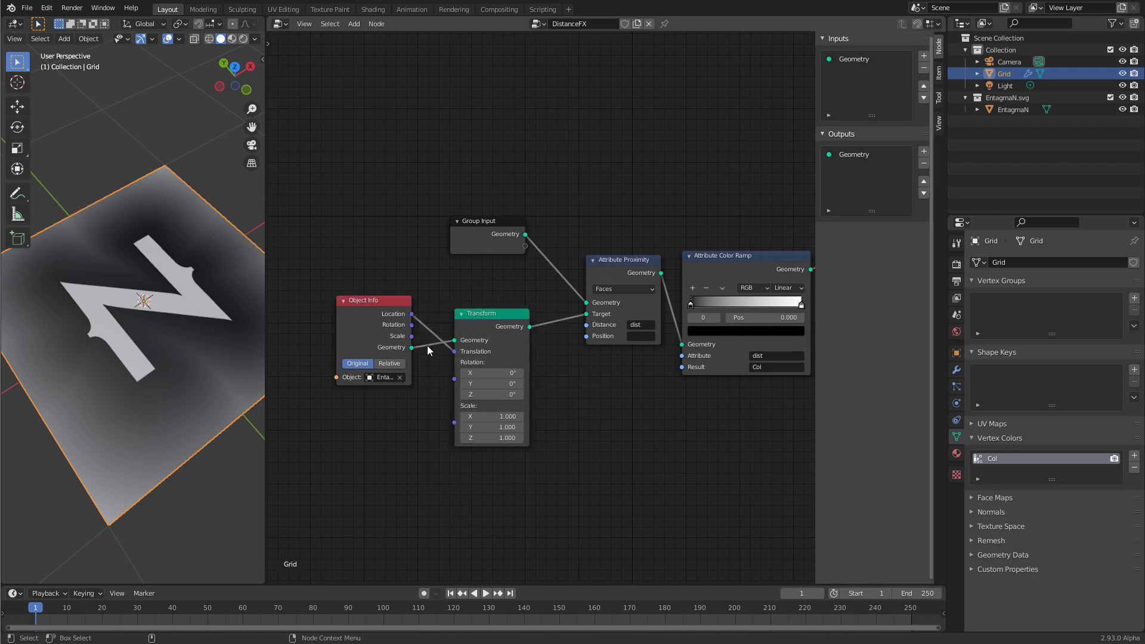
drag(411, 324, 455, 391)
click(185, 316)
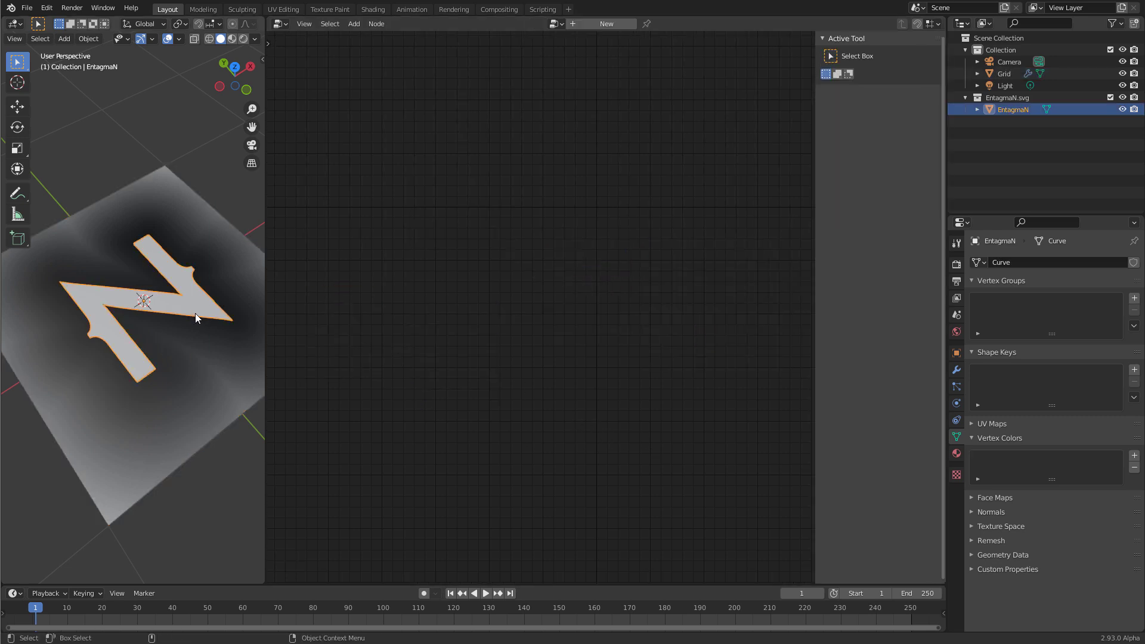
key(g)
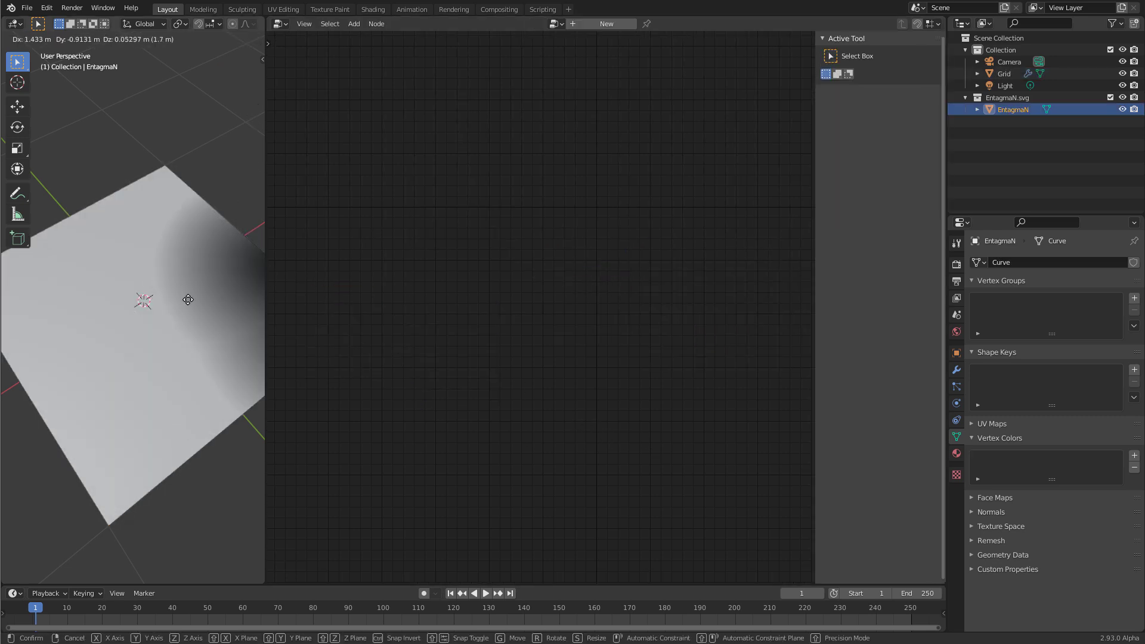